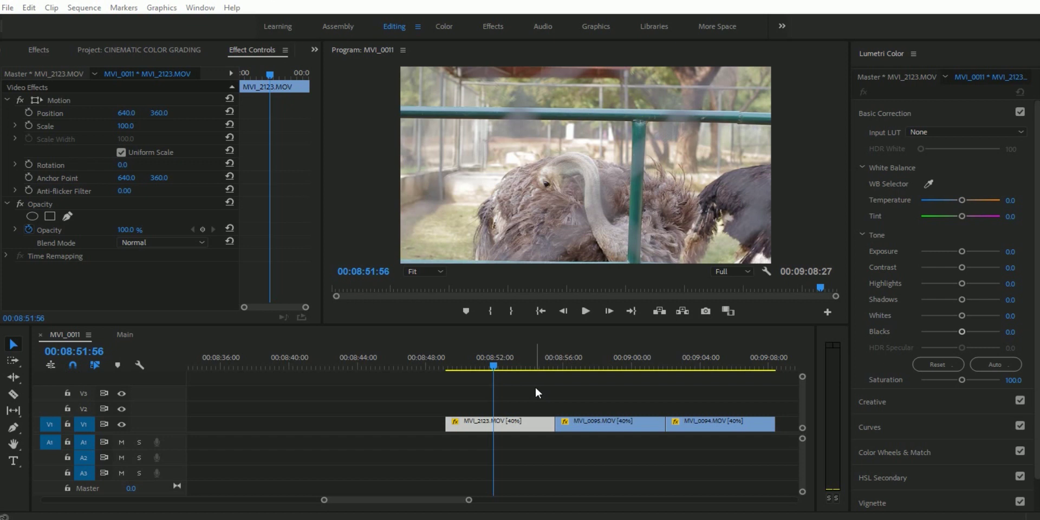
# Scrub through the ostrich clip and preview the MVI_0095 and MVI_0094 clips.
pyautogui.moveTo(612, 356); pyautogui.dragTo(532, 355)
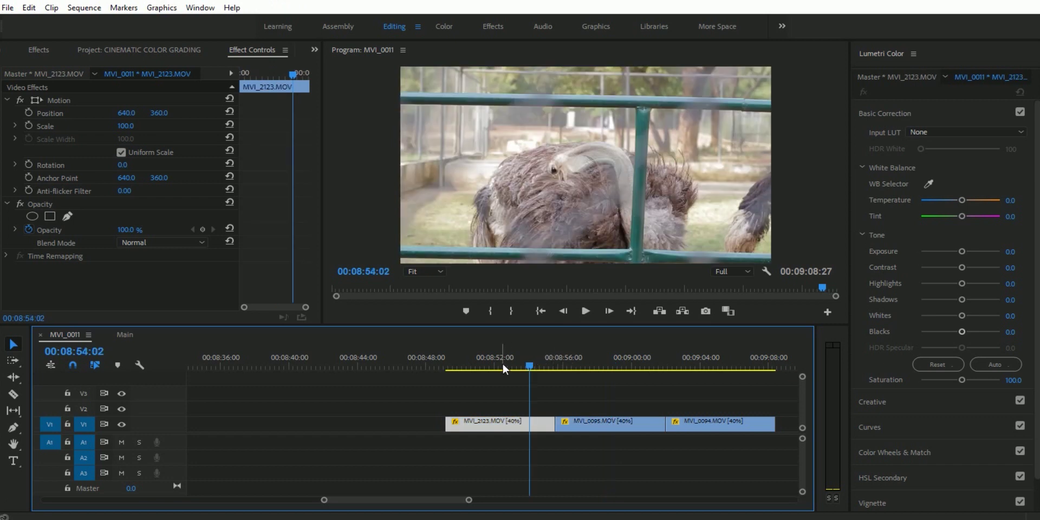
pyautogui.click(610, 357)
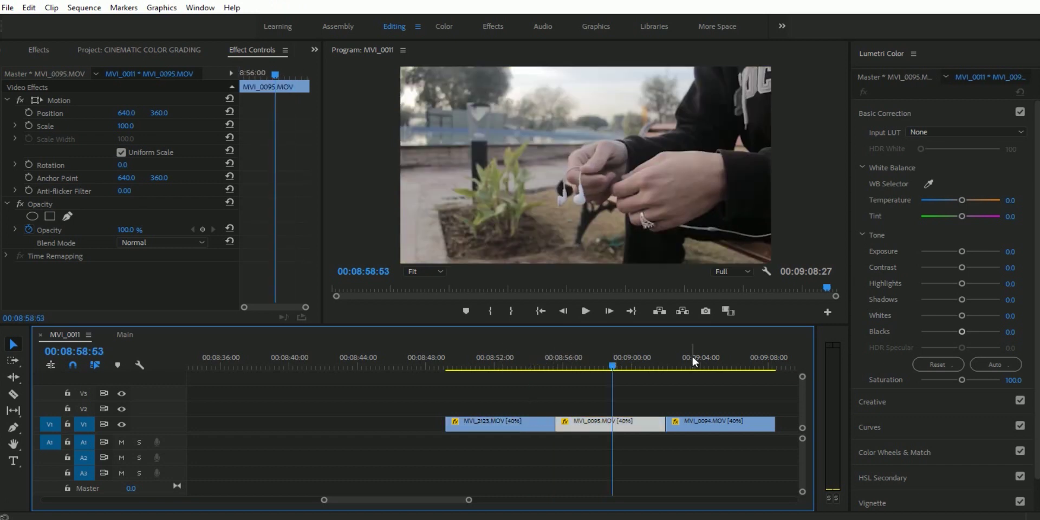
pyautogui.click(691, 358)
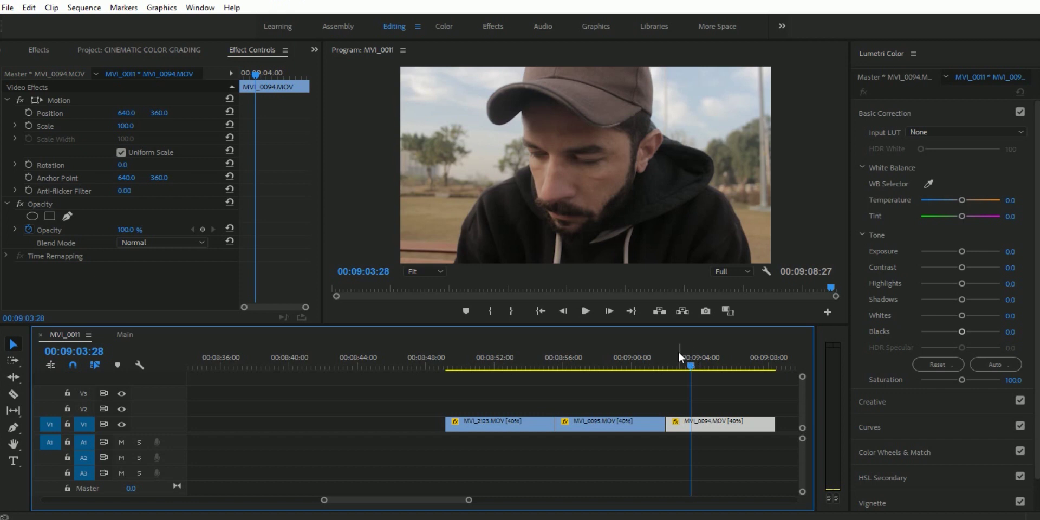
# Park the playhead on MVI_2123 at 00:08:52:40 and bring up the Lumetri Color panel.
pyautogui.click(521, 359)
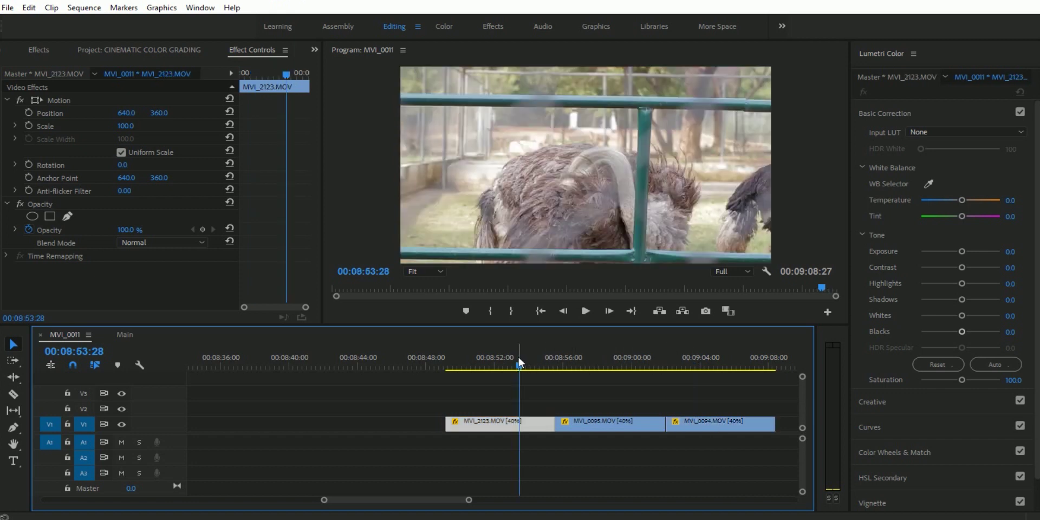
pyautogui.click(507, 359)
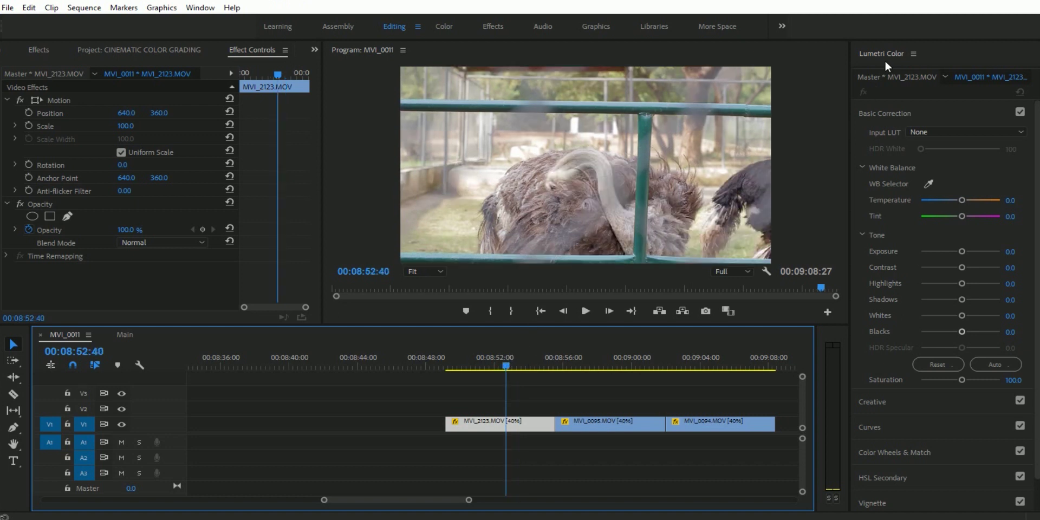
pyautogui.click(200, 8)
pyautogui.click(228, 338)
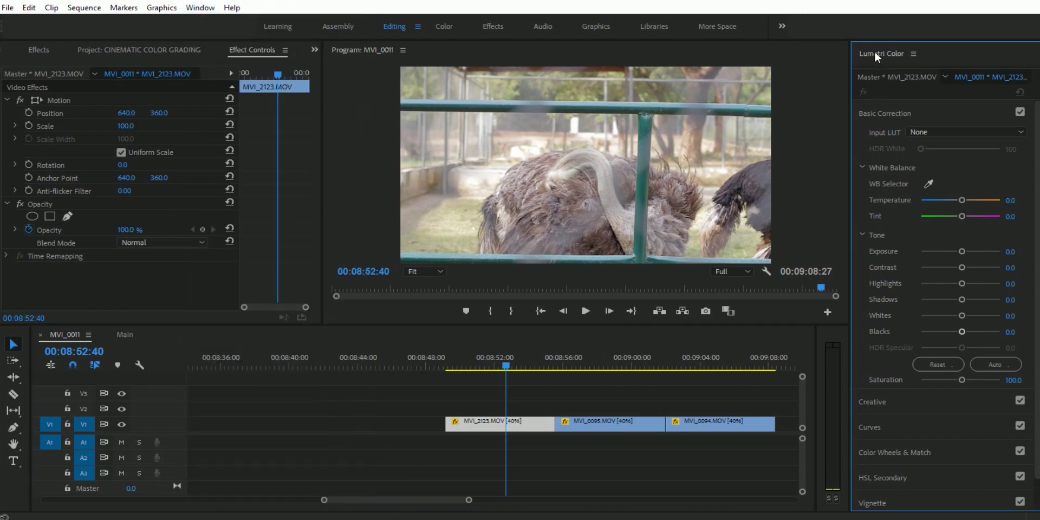
# Select MVI_2123, zoom the timeline in with =, and set exposure -0.5 and contrast 49.2.
pyautogui.click(581, 378)
pyautogui.click(514, 425)
pyautogui.press('=')
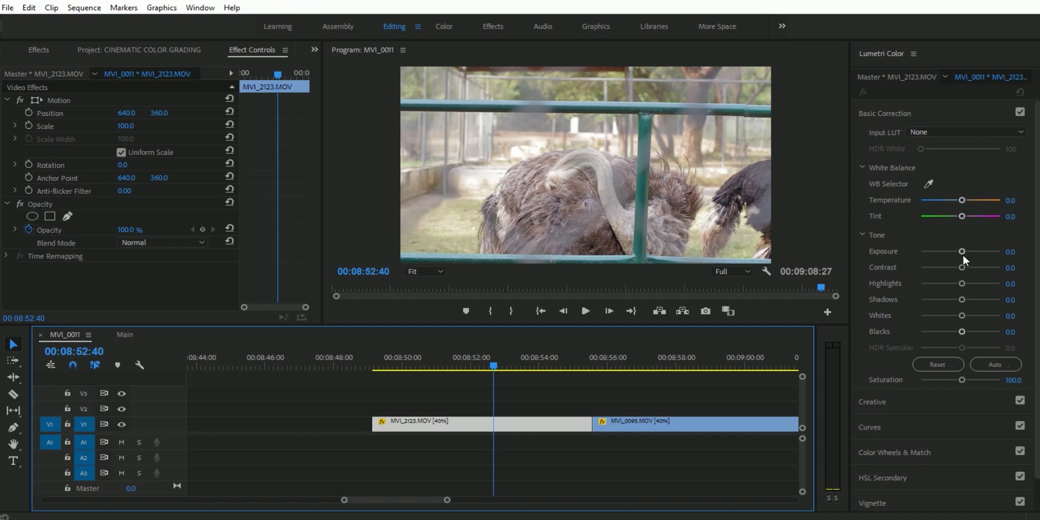
pyautogui.moveTo(962, 251); pyautogui.dragTo(955, 252)
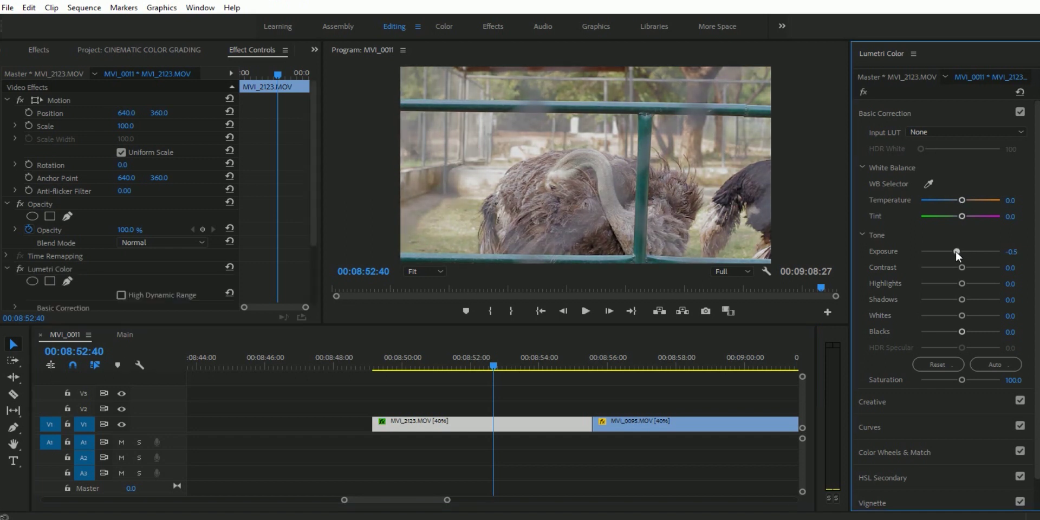
pyautogui.moveTo(960, 267); pyautogui.dragTo(978, 269)
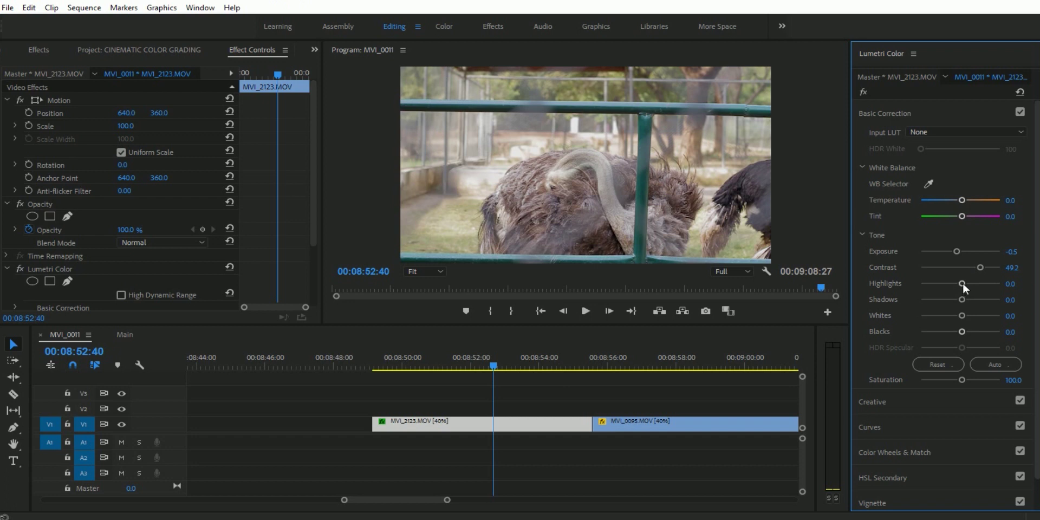
# Set highlights to 27.9 and shadows to -21.3, then try saturation 91.8 before resetting it to 100.
pyautogui.moveTo(962, 283); pyautogui.dragTo(972, 284)
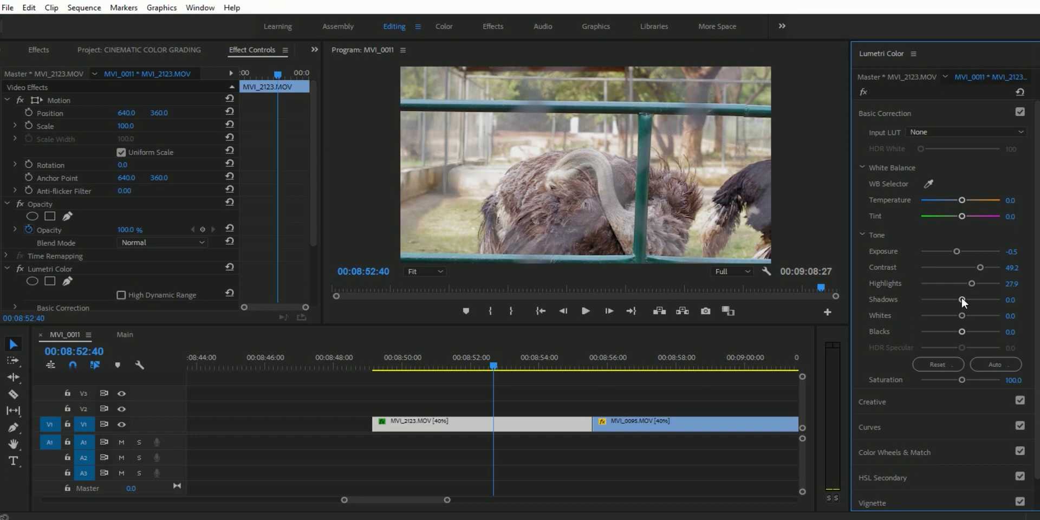
pyautogui.moveTo(962, 298); pyautogui.dragTo(952, 300)
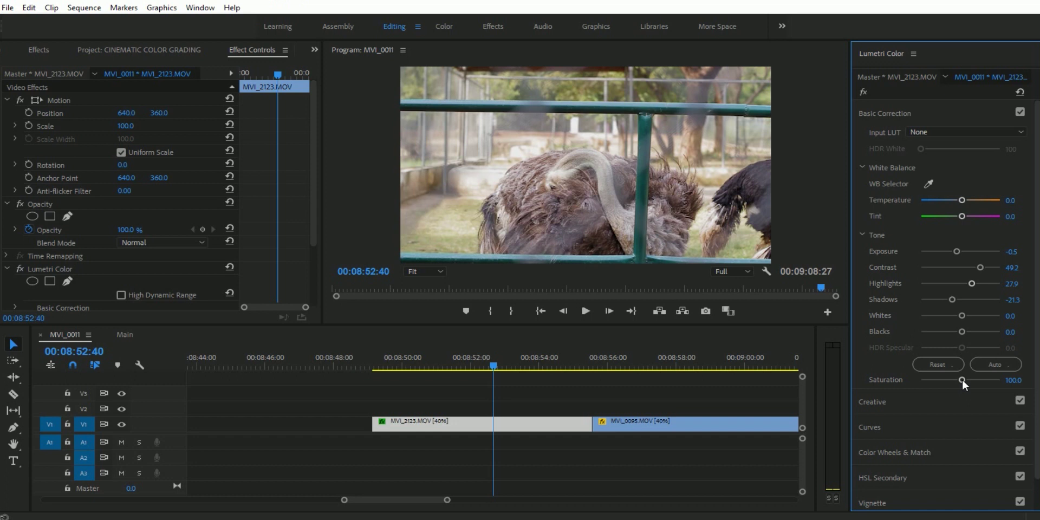
pyautogui.moveTo(973, 380); pyautogui.dragTo(957, 380)
pyautogui.doubleClick(957, 379)
# Apply the SL BIG MINUS BLUE creative look at 49.2 intensity, toggling it off and on to compare.
pyautogui.click(923, 403)
pyautogui.click(905, 155)
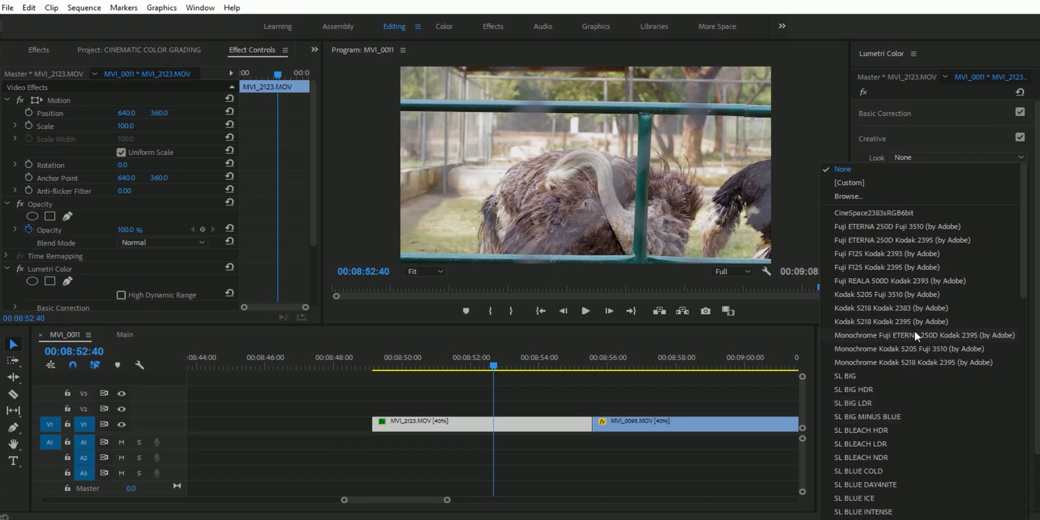
pyautogui.click(887, 417)
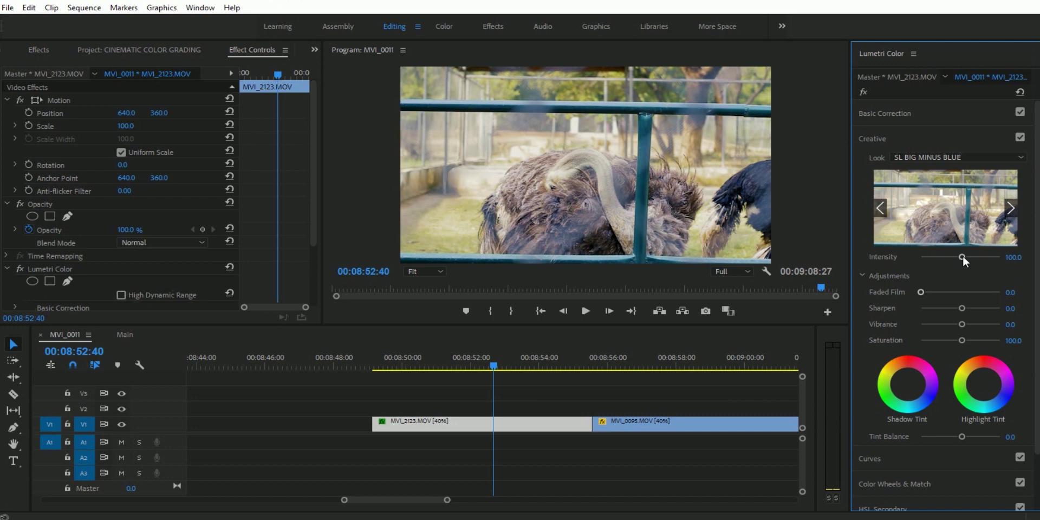
pyautogui.moveTo(962, 257); pyautogui.dragTo(940, 257)
pyautogui.click(1020, 138)
pyautogui.click(1020, 139)
pyautogui.scroll(-2, 888, 246)
pyautogui.click(909, 396)
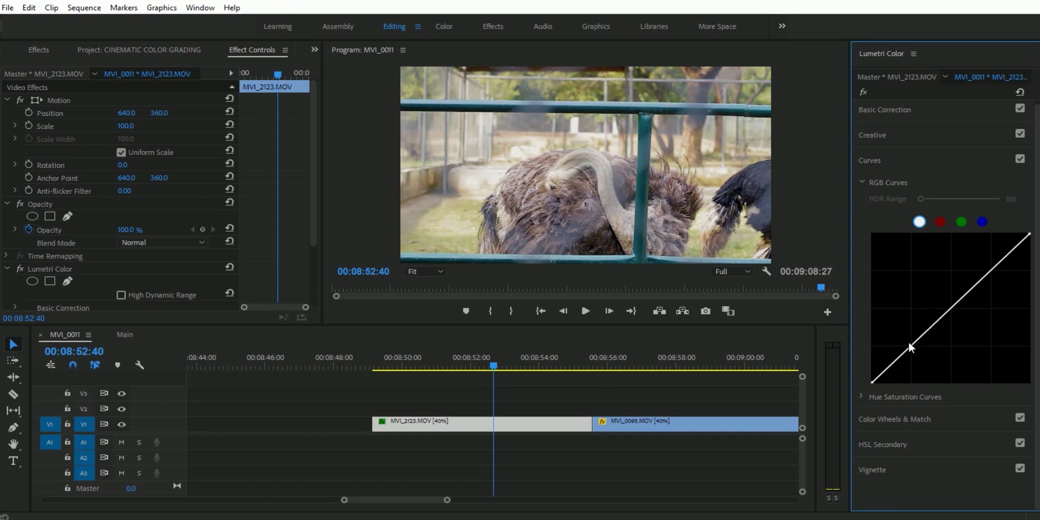
# Save the project and bend the master RGB curve to deepen the darks.
pyautogui.hotkey('ctrl', 's')
pyautogui.click(900, 360)
pyautogui.moveTo(902, 366); pyautogui.dragTo(901, 363)
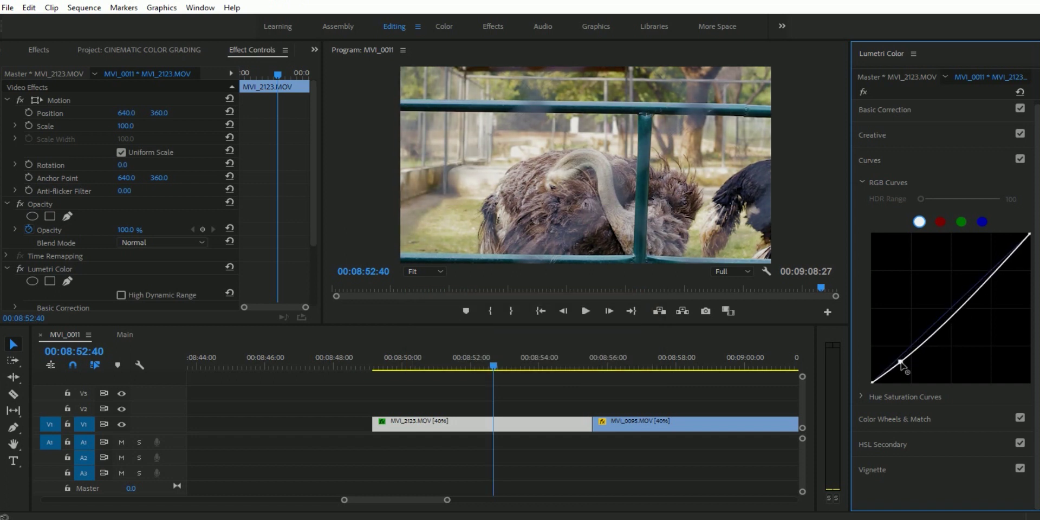
pyautogui.moveTo(1005, 257); pyautogui.dragTo(993, 265)
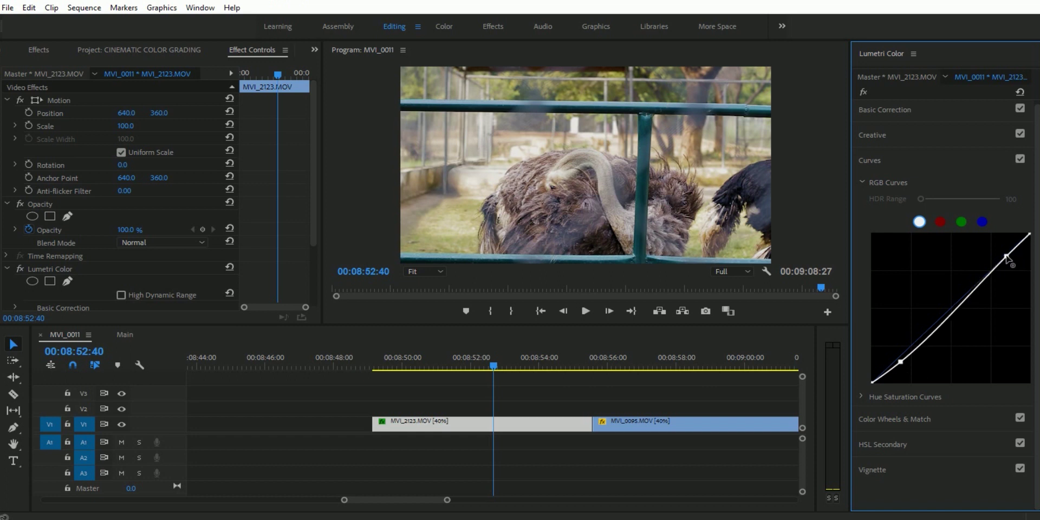
pyautogui.moveTo(993, 264); pyautogui.dragTo(1004, 274)
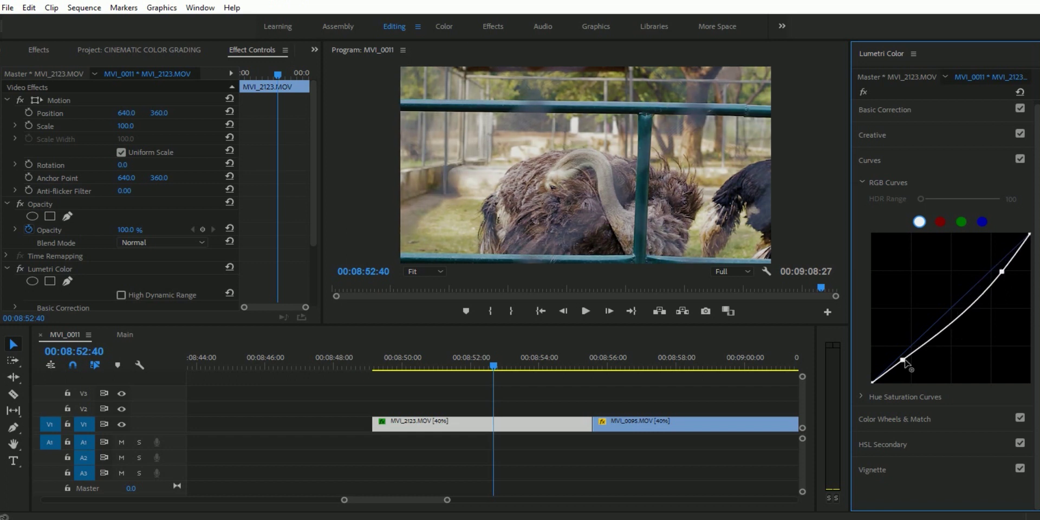
pyautogui.moveTo(904, 361); pyautogui.dragTo(907, 363)
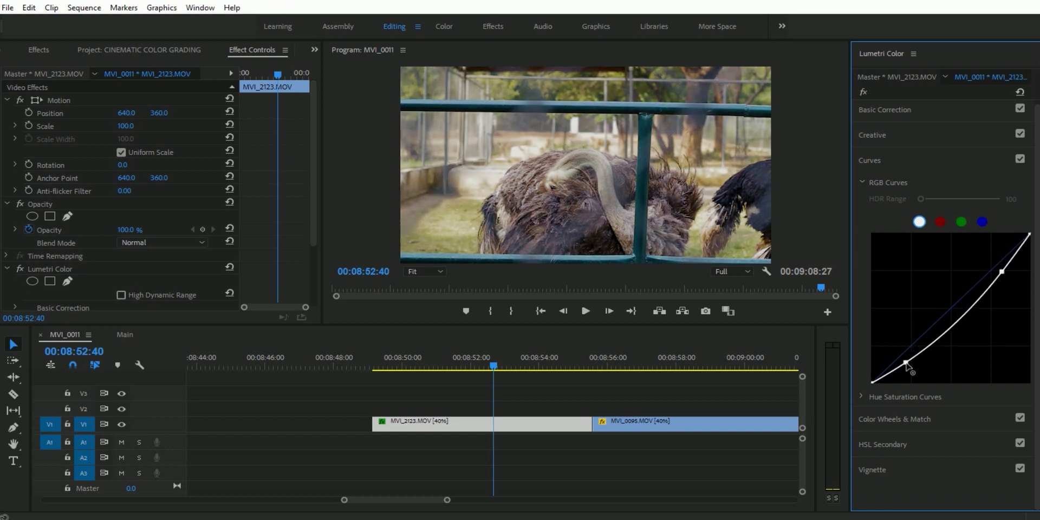
# Add a point on the red channel curve and pull it slightly down.
pyautogui.click(939, 221)
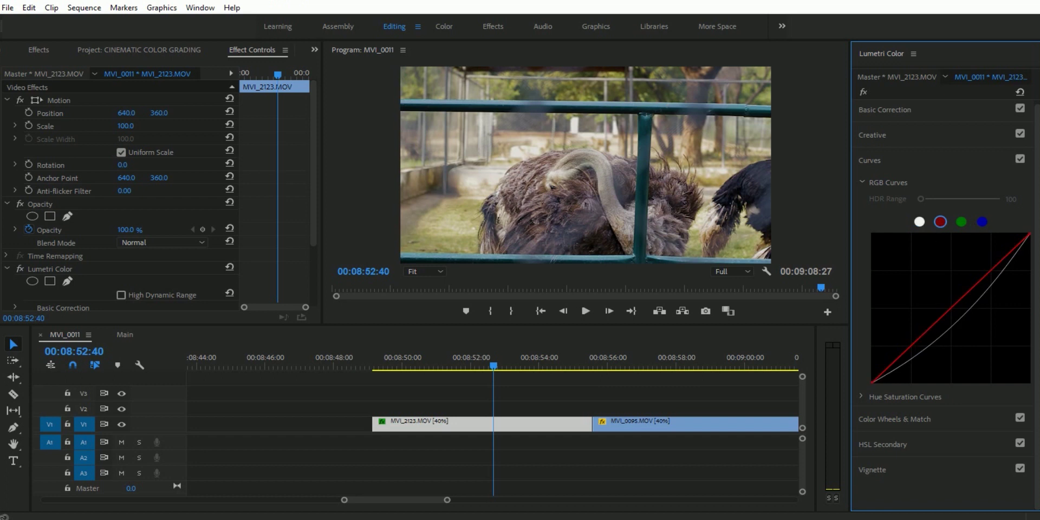
pyautogui.click(912, 349)
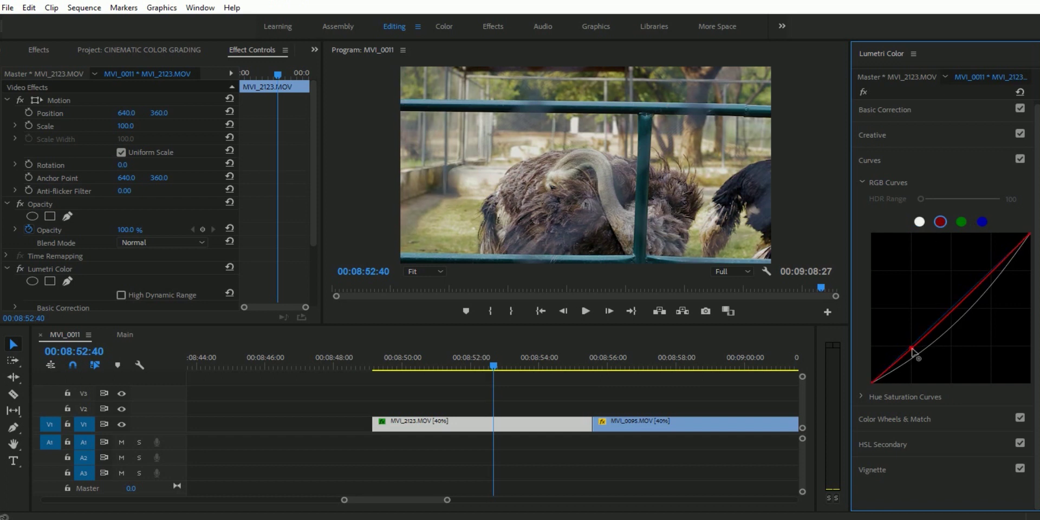
pyautogui.moveTo(912, 349); pyautogui.dragTo(912, 351)
pyautogui.click(873, 161)
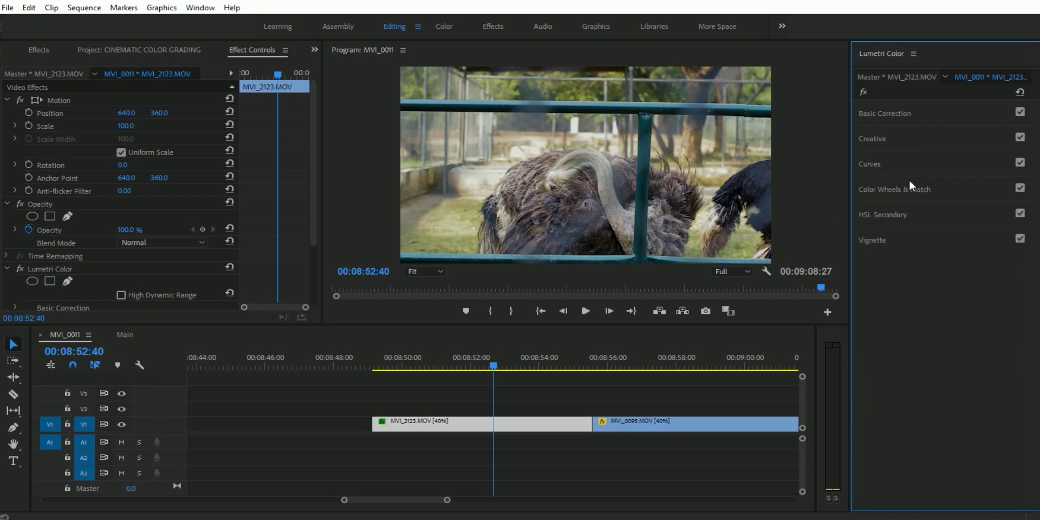
# In Color Wheels & Match, raise Midtones slightly and lower Shadows, toggling the section to compare.
pyautogui.click(885, 190)
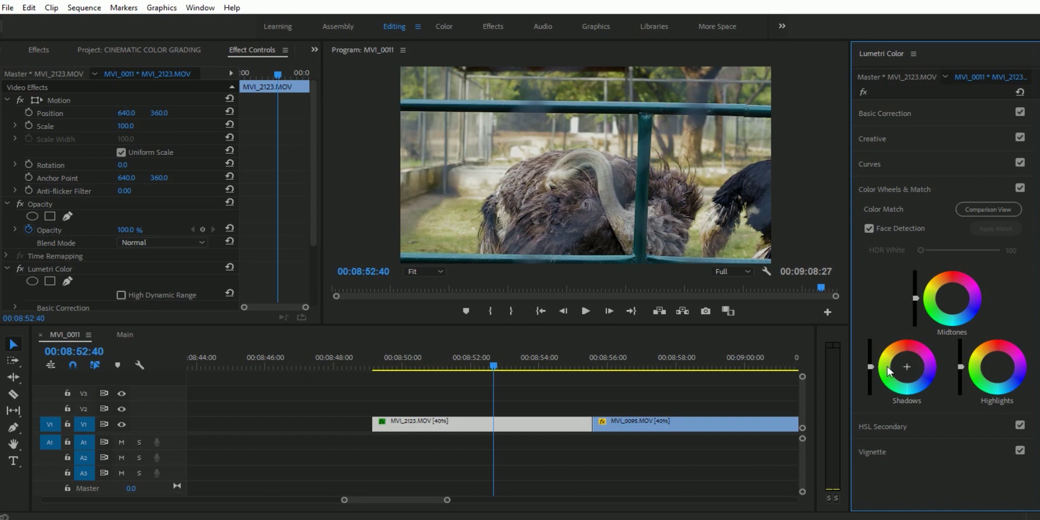
pyautogui.moveTo(915, 298); pyautogui.dragTo(914, 293)
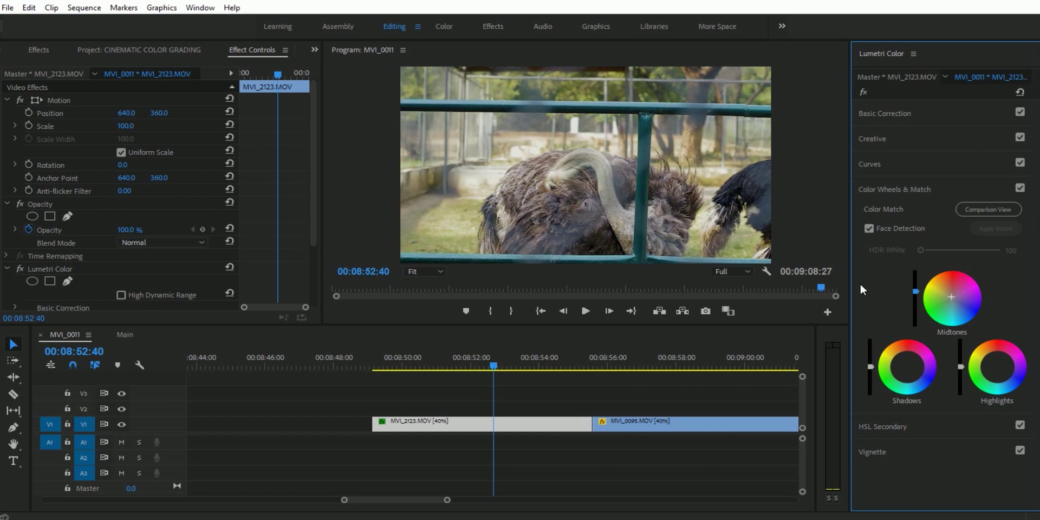
pyautogui.moveTo(870, 366); pyautogui.dragTo(871, 374)
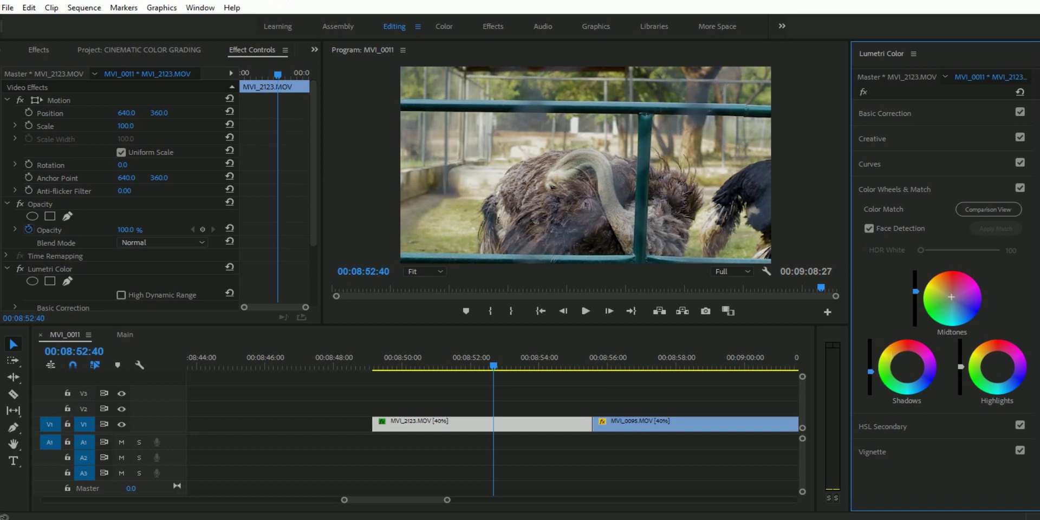
pyautogui.click(1020, 188)
pyautogui.click(1020, 188)
pyautogui.click(1021, 188)
pyautogui.click(1020, 188)
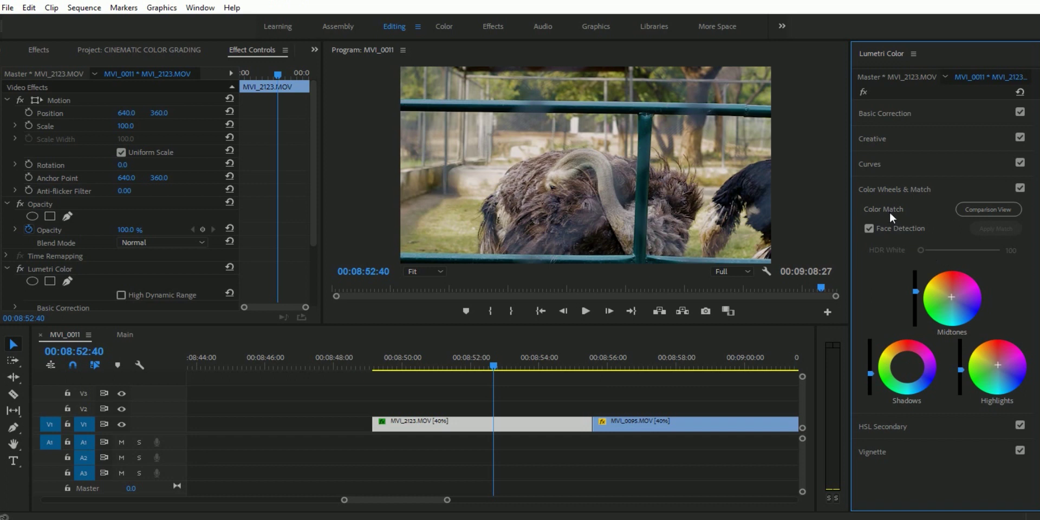
pyautogui.click(889, 187)
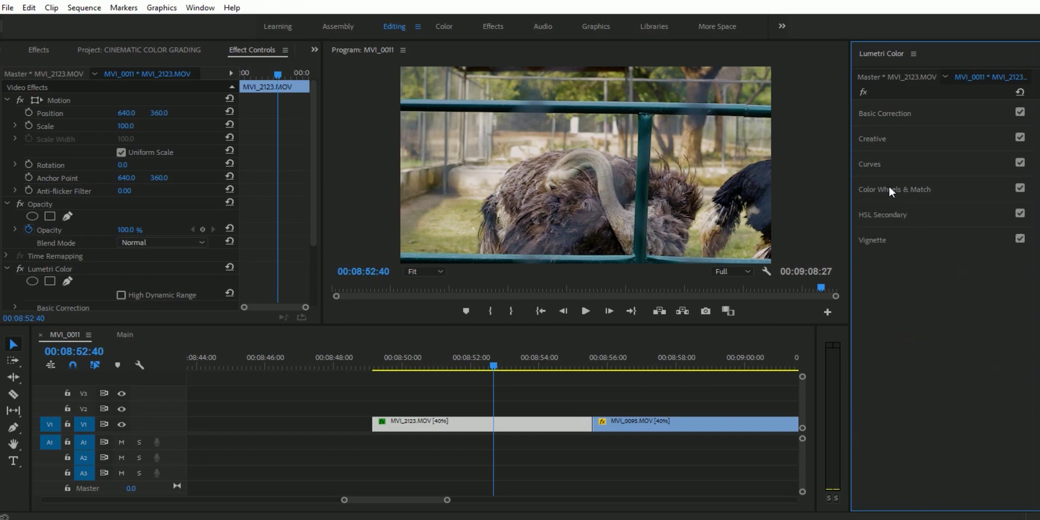
# Add a vignette with Amount -1.2 and Midpoint 34.4.
pyautogui.click(873, 236)
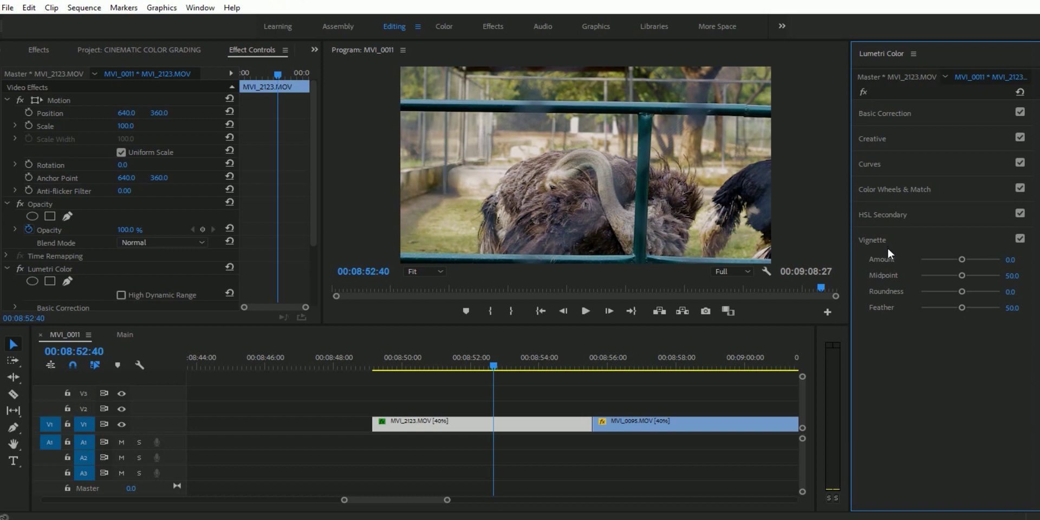
pyautogui.moveTo(962, 260); pyautogui.dragTo(952, 260)
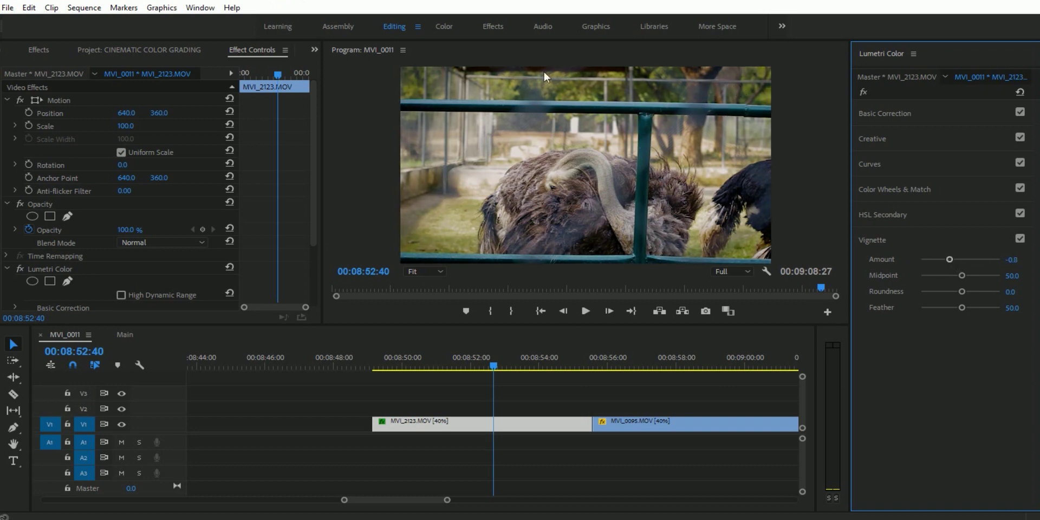
pyautogui.moveTo(947, 259); pyautogui.dragTo(941, 259)
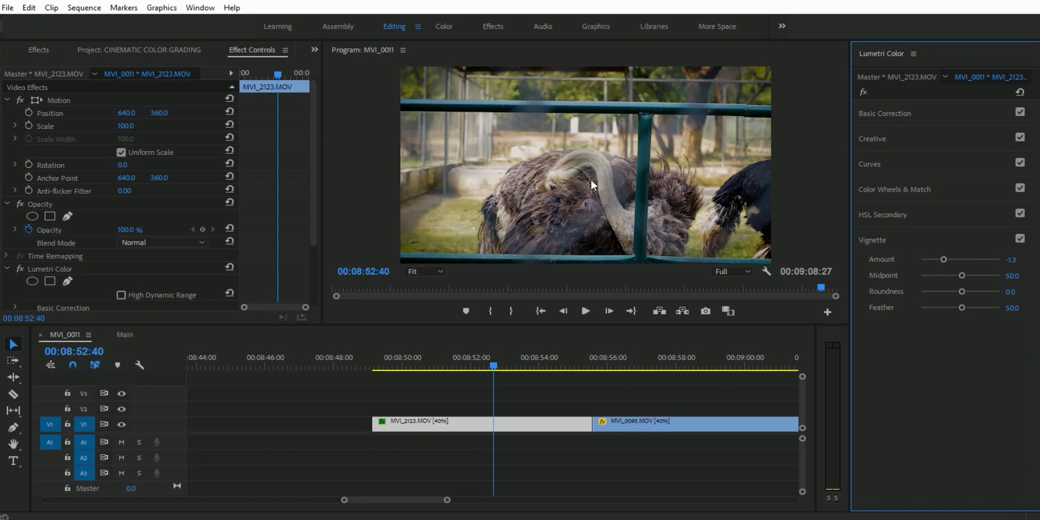
pyautogui.moveTo(944, 259)
pyautogui.mouseDown()
pyautogui.moveTo(989, 259)
pyautogui.moveTo(941, 260)
pyautogui.mouseUp()
pyautogui.moveTo(962, 275); pyautogui.dragTo(948, 275)
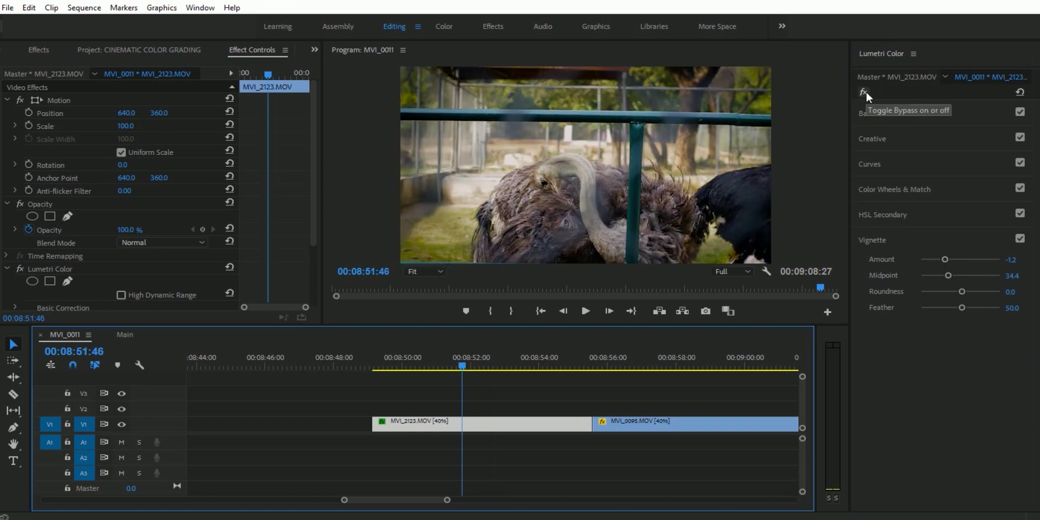
# Bypass the grade and turn it back on to compare, then move the playhead back slightly.
pyautogui.click(867, 92)
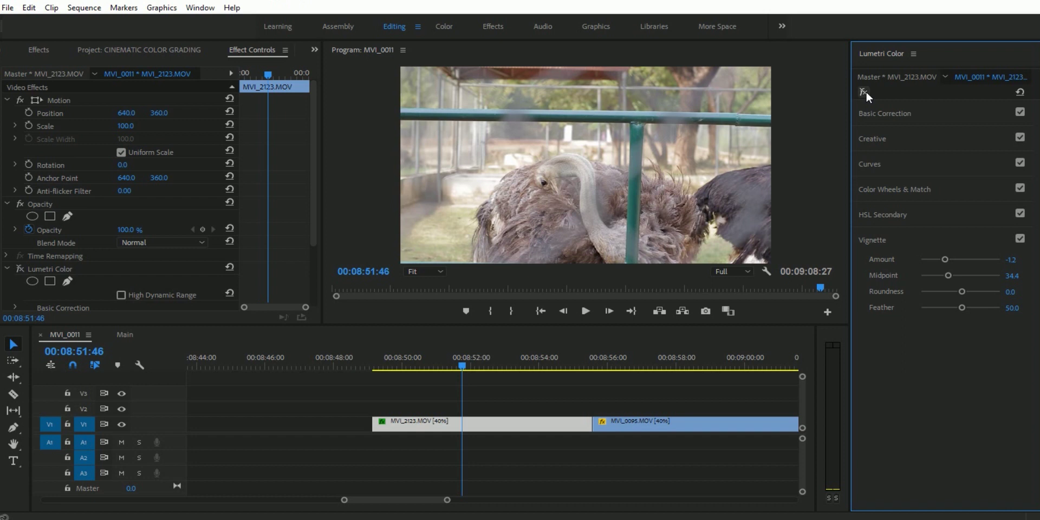
pyautogui.click(866, 92)
pyautogui.click(439, 366)
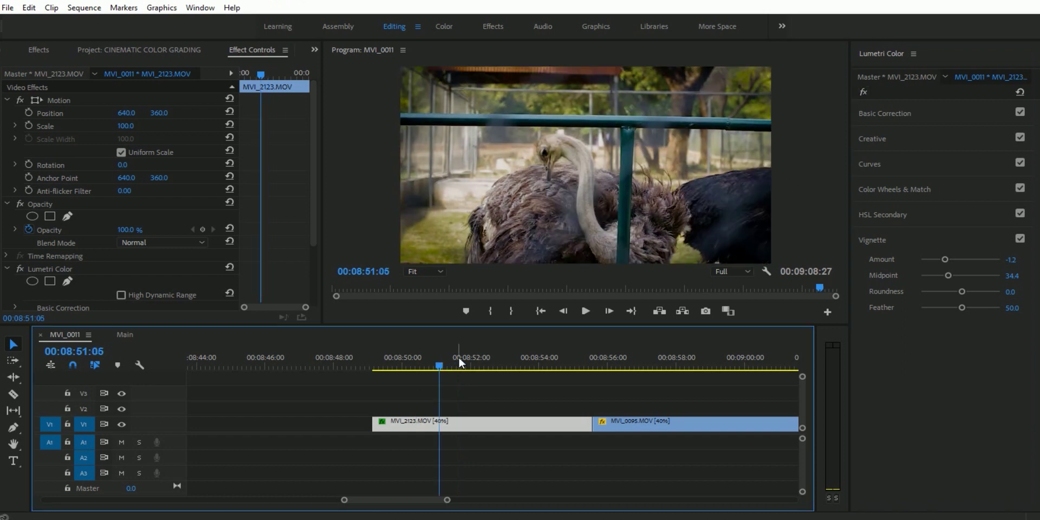
# Create a new Adjustment Layer and place it on V2, trimmed to span MVI_2123.
pyautogui.click(121, 49)
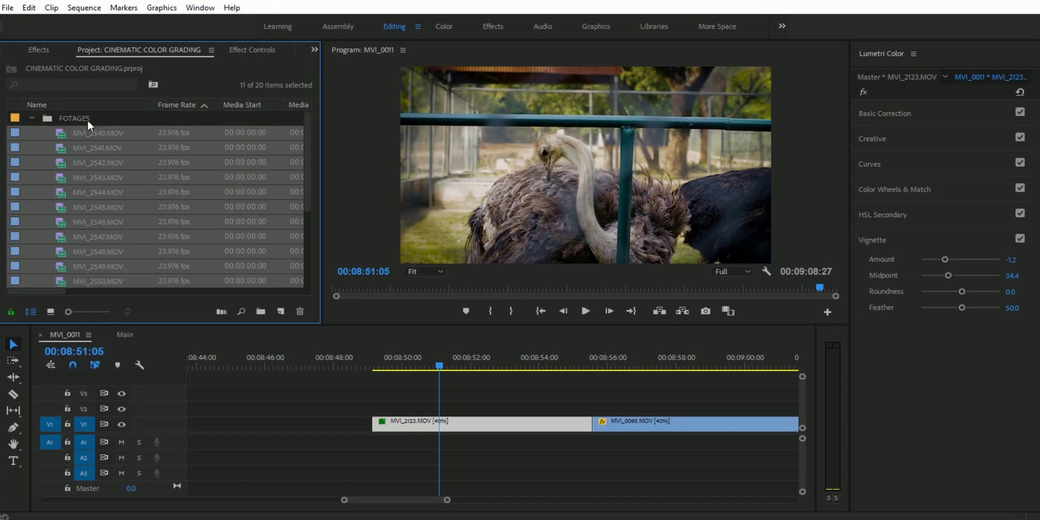
pyautogui.click(32, 118)
pyautogui.rightClick(143, 279)
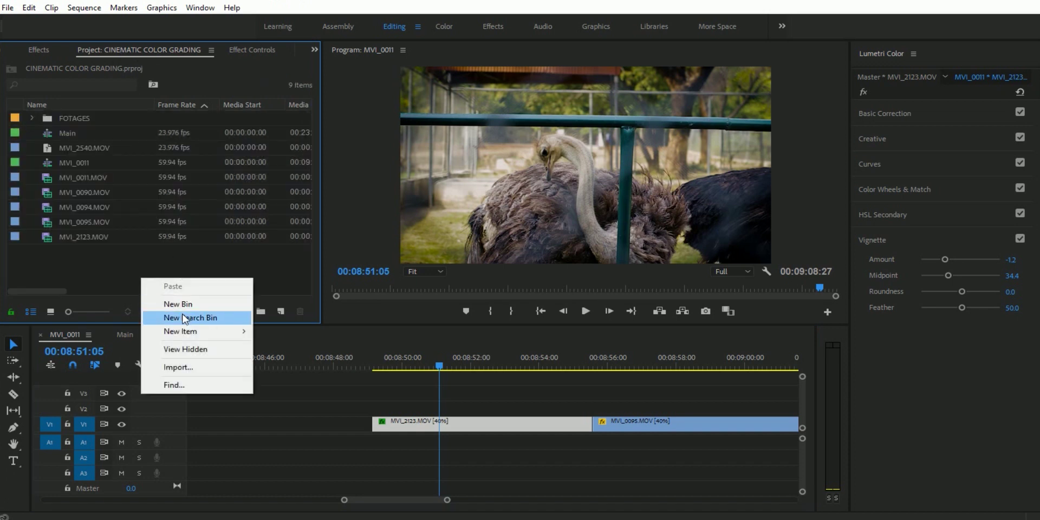
pyautogui.moveTo(186, 331)
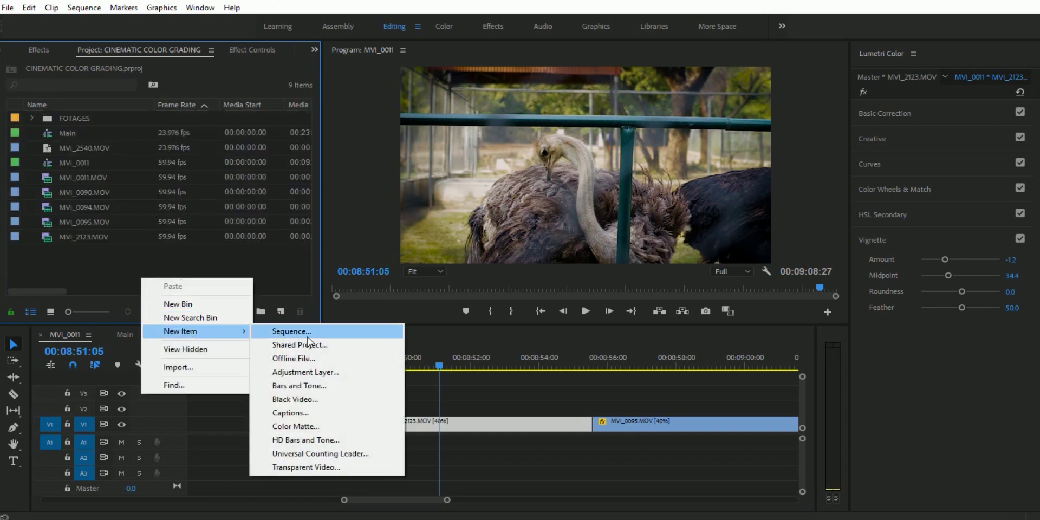
pyautogui.click(324, 376)
pyautogui.click(532, 304)
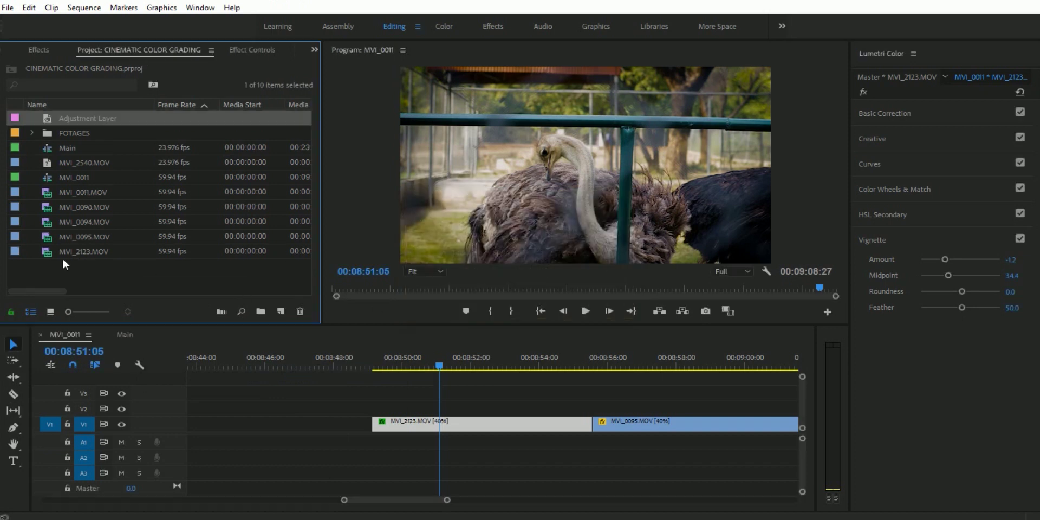
pyautogui.moveTo(348, 318); pyautogui.dragTo(379, 409)
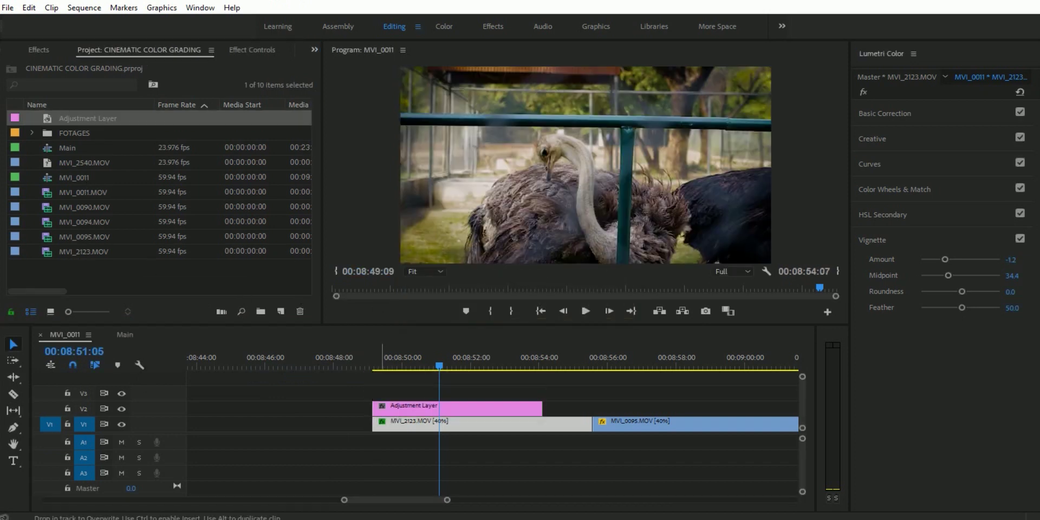
pyautogui.moveTo(543, 409); pyautogui.dragTo(596, 412)
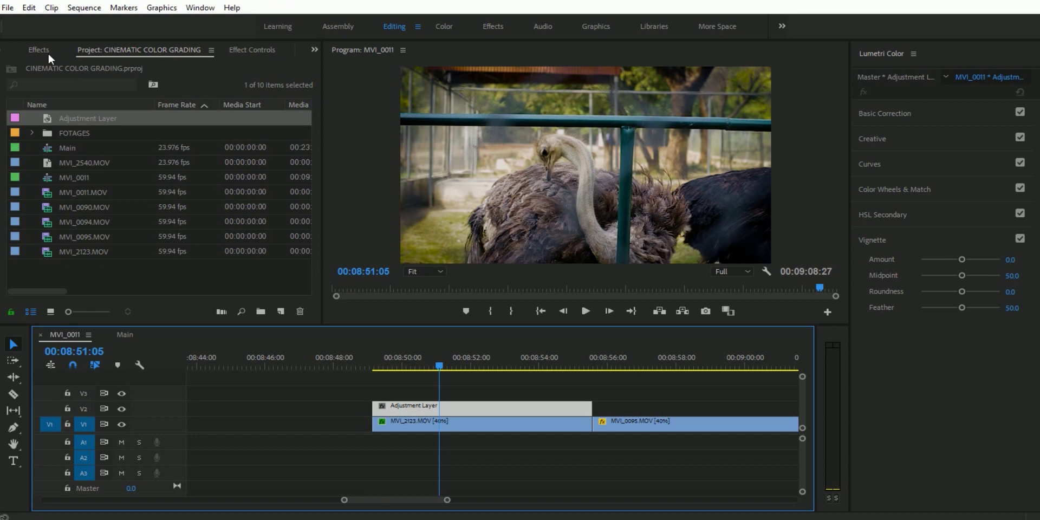
# Find the Crop effect by searching 'crop' and apply it to the adjustment layer.
pyautogui.click(48, 52)
pyautogui.click(71, 66)
pyautogui.write('crop')
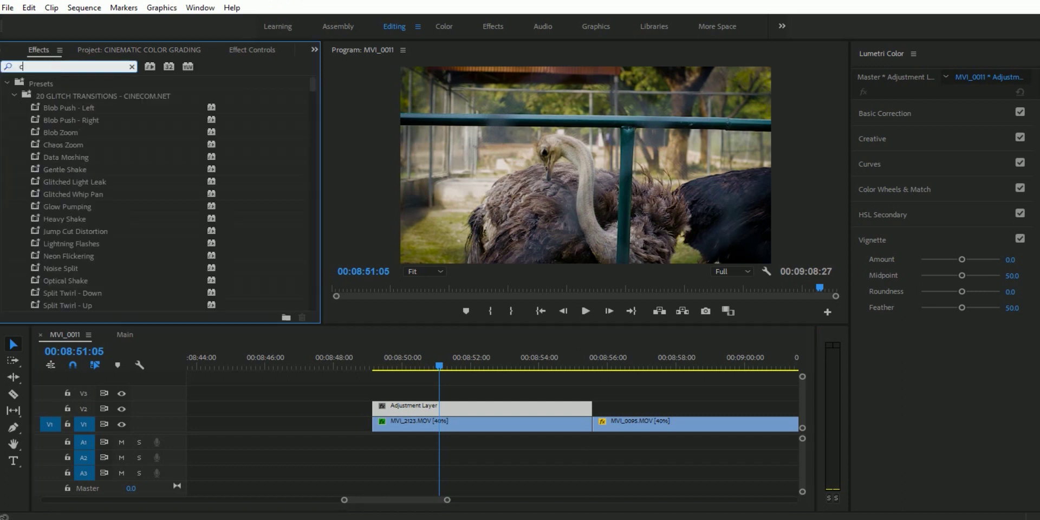
pyautogui.moveTo(57, 155); pyautogui.dragTo(498, 407)
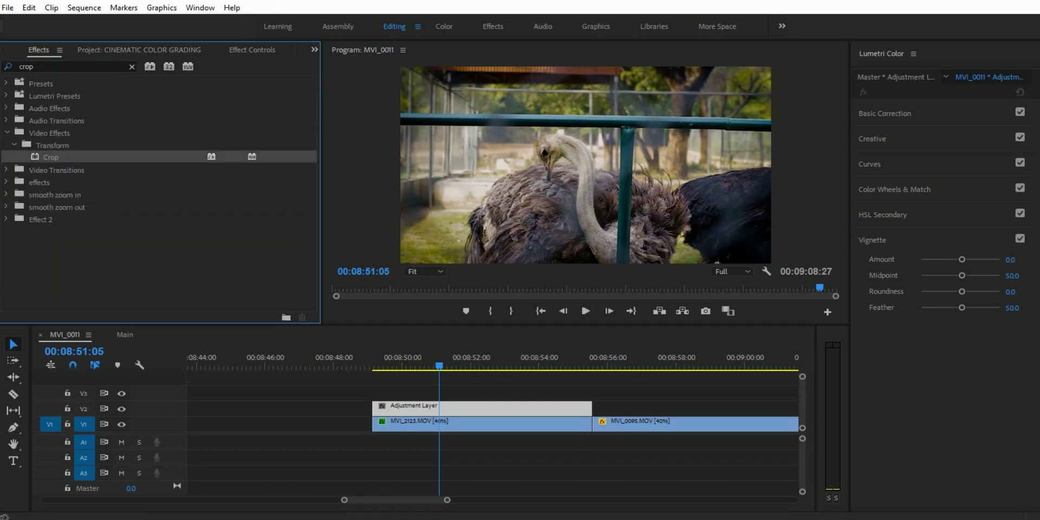
# Set Crop Bottom and Top to 12% each, then step the playhead forward a frame.
pyautogui.click(252, 50)
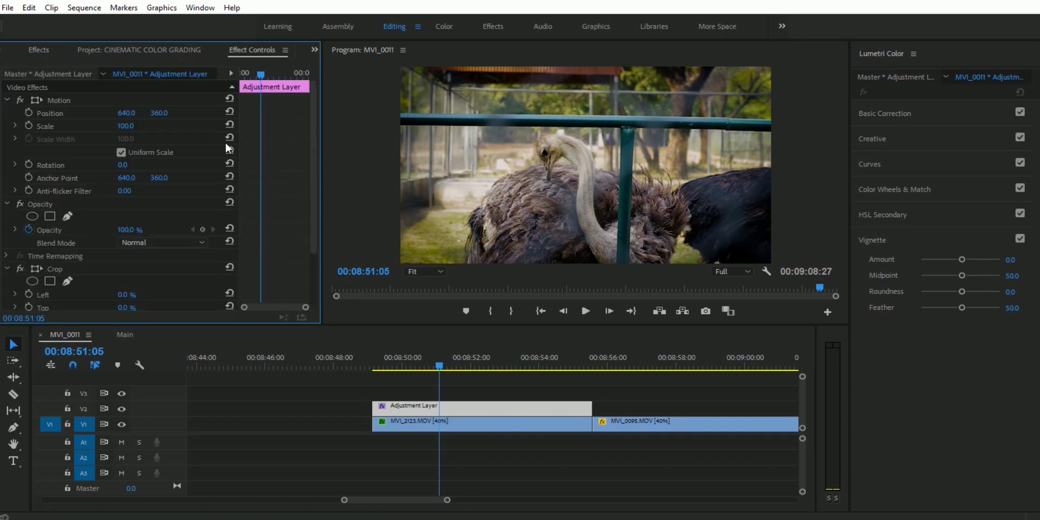
pyautogui.click(126, 271)
pyautogui.write('12')
pyautogui.press('Return')
pyautogui.click(130, 250)
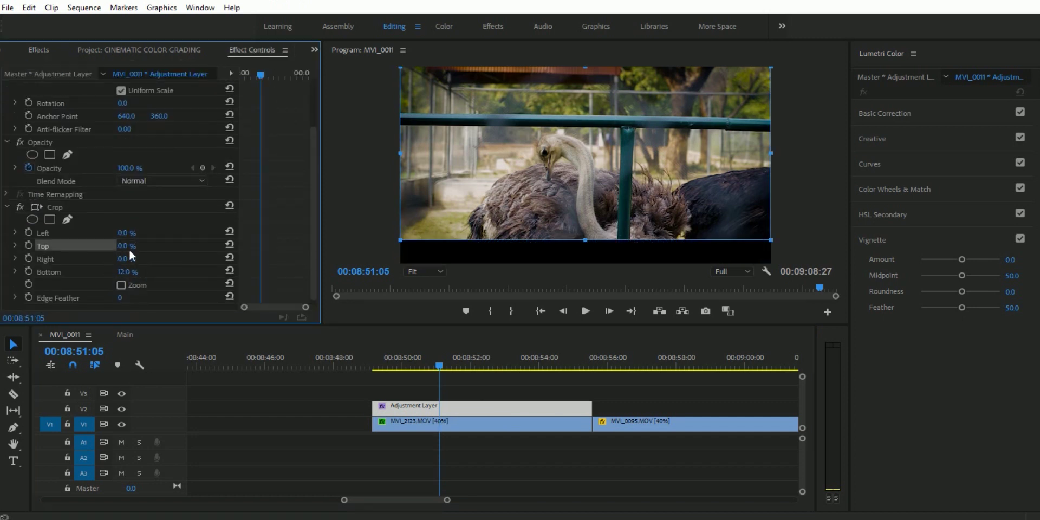
pyautogui.click(128, 247)
pyautogui.write('12')
pyautogui.press('Return')
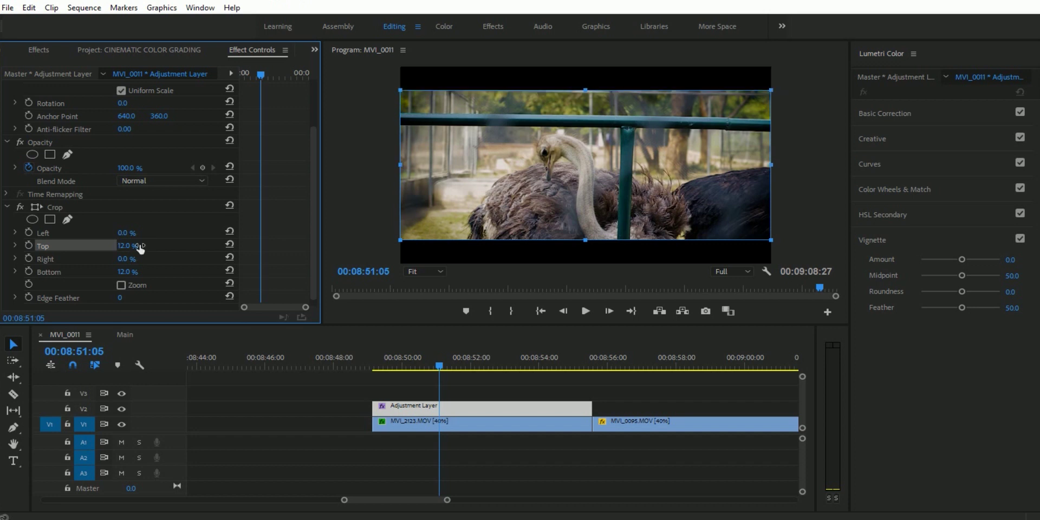
pyautogui.press('d')
pyautogui.press('Right')
pyautogui.press('Right')
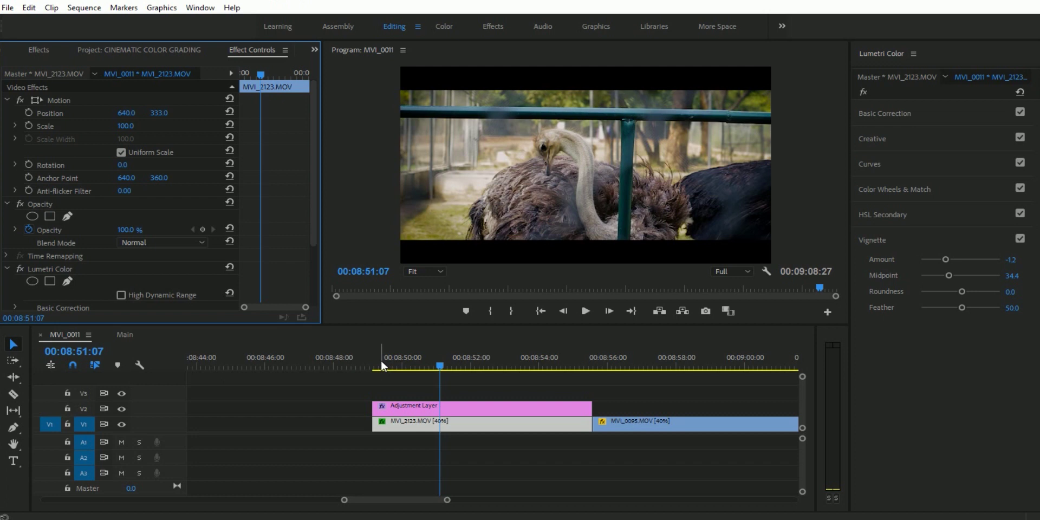
# Play the sequence from the letterboxed section to preview the bars, then stop.
pyautogui.click(380, 363)
pyautogui.press('space')
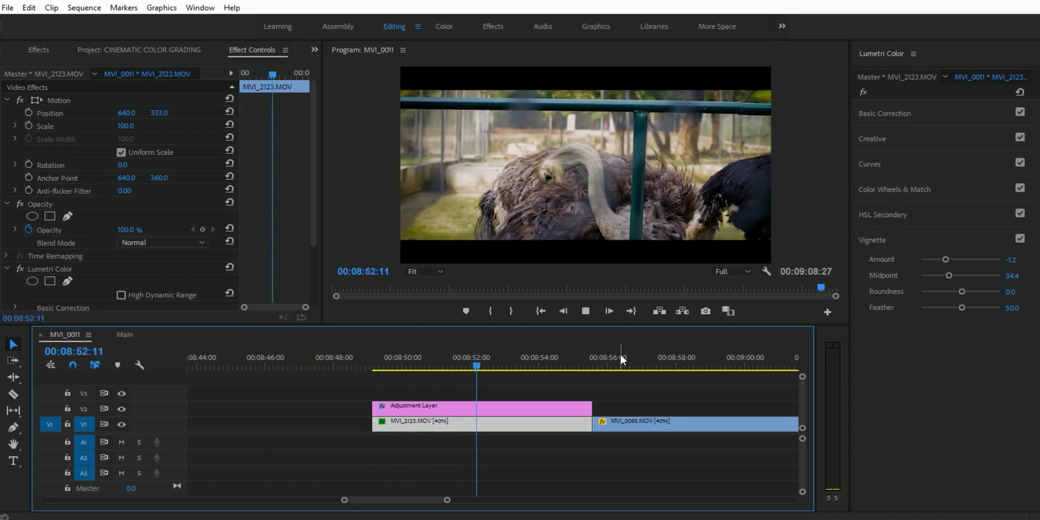
pyautogui.press('space')
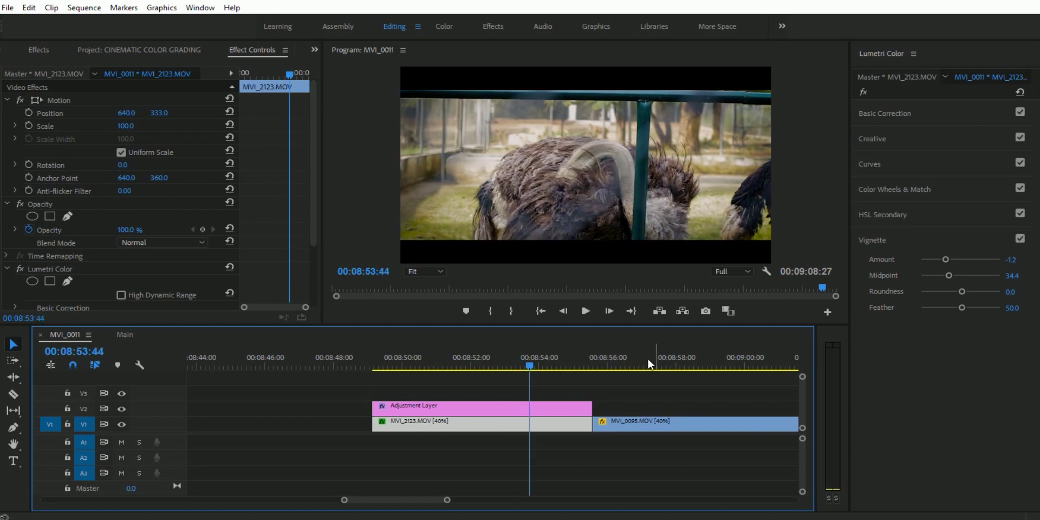
# Move the playhead into MVI_0095, expand Basic Correction, and save the project.
pyautogui.click(638, 360)
pyautogui.scroll(-3, 637, 359)
pyautogui.click(557, 367)
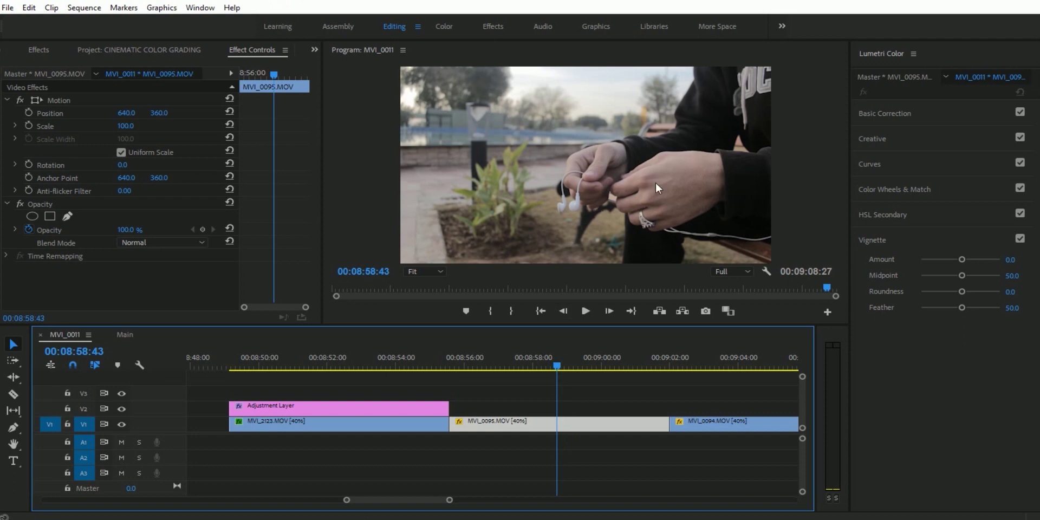
pyautogui.click(870, 113)
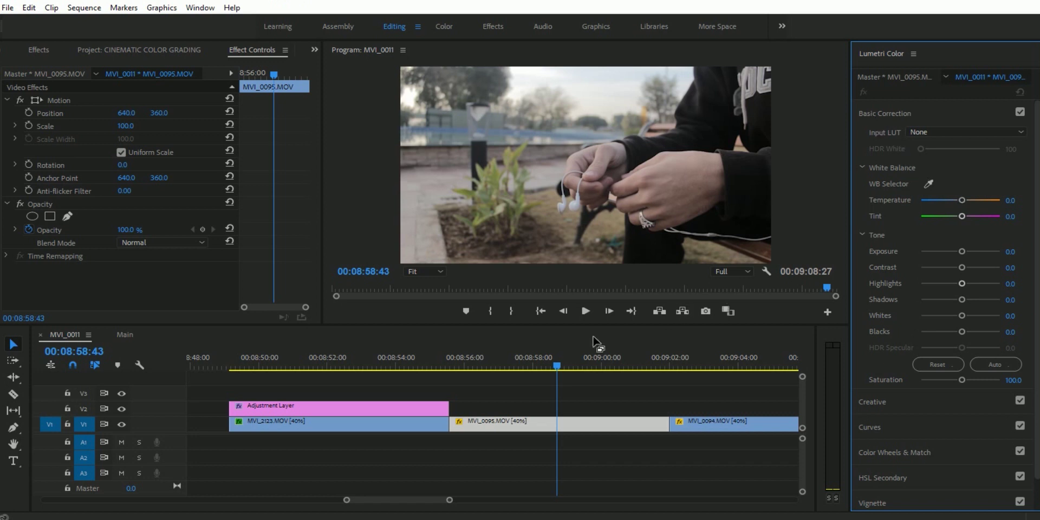
pyautogui.hotkey('ctrl', 's')
# Set MVI_0095's exposure to 0.7, contrast to 45.9 and highlights to -39.3.
pyautogui.click(962, 249)
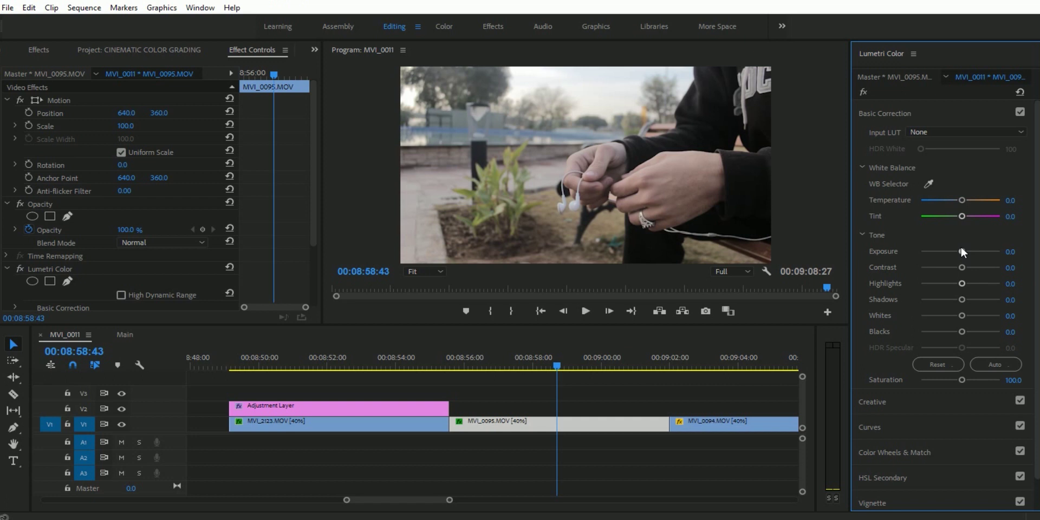
pyautogui.moveTo(961, 249); pyautogui.dragTo(964, 249)
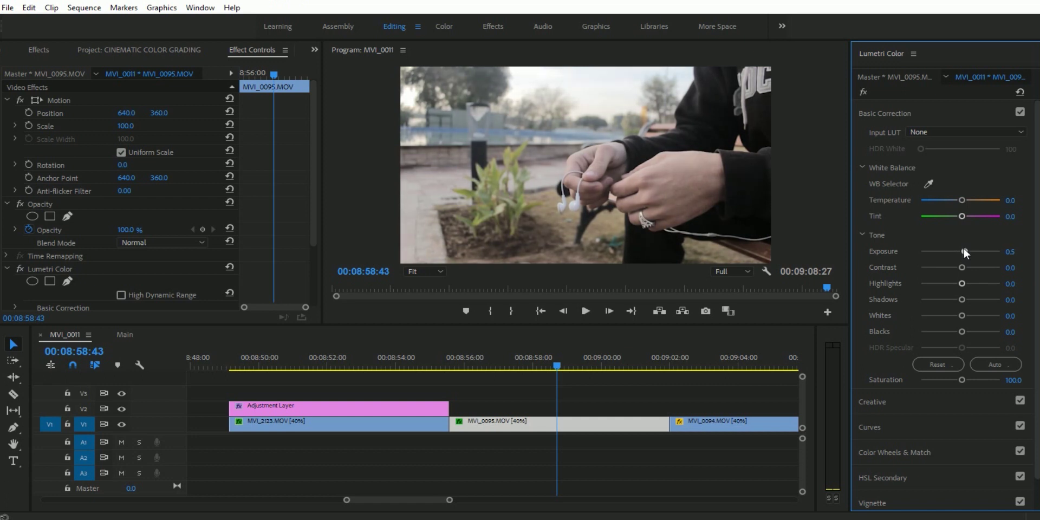
pyautogui.moveTo(962, 268)
pyautogui.mouseDown()
pyautogui.moveTo(980, 265)
pyautogui.moveTo(949, 283)
pyautogui.mouseUp()
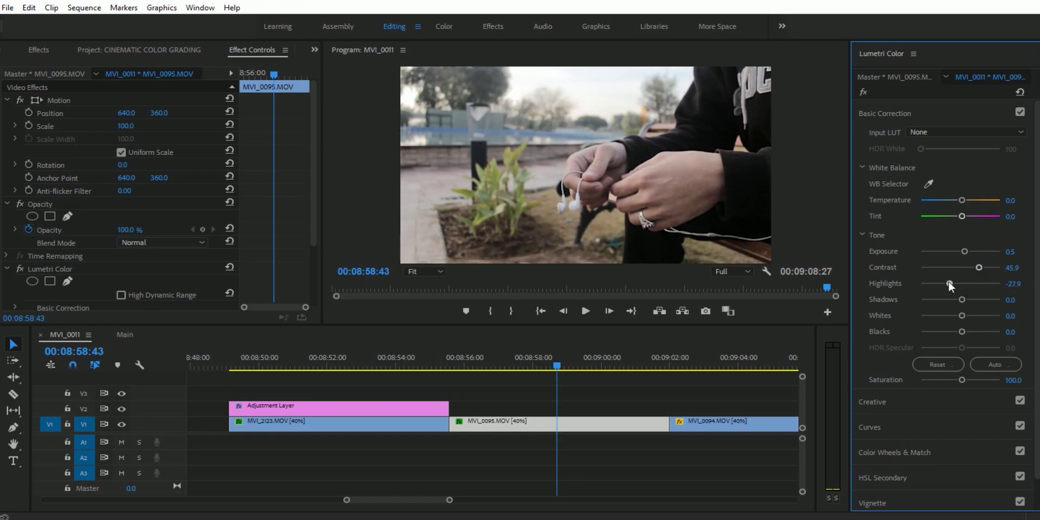
pyautogui.moveTo(947, 282); pyautogui.dragTo(943, 282)
pyautogui.moveTo(964, 251); pyautogui.dragTo(966, 254)
# Lower whites to -36.1, temperature to -8.2 and tint to -3.3.
pyautogui.moveTo(962, 316); pyautogui.dragTo(946, 316)
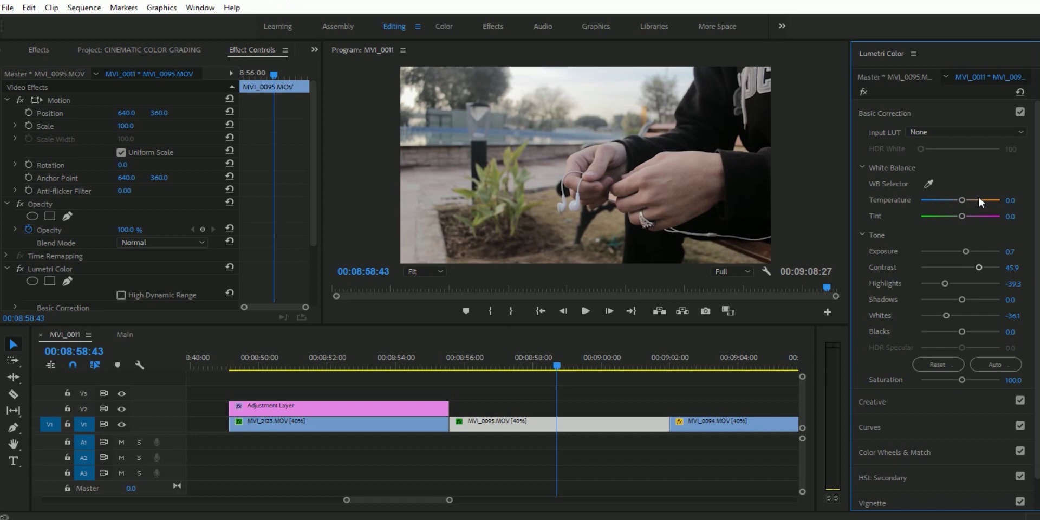
pyautogui.moveTo(961, 199); pyautogui.dragTo(957, 200)
pyautogui.moveTo(962, 215); pyautogui.dragTo(959, 216)
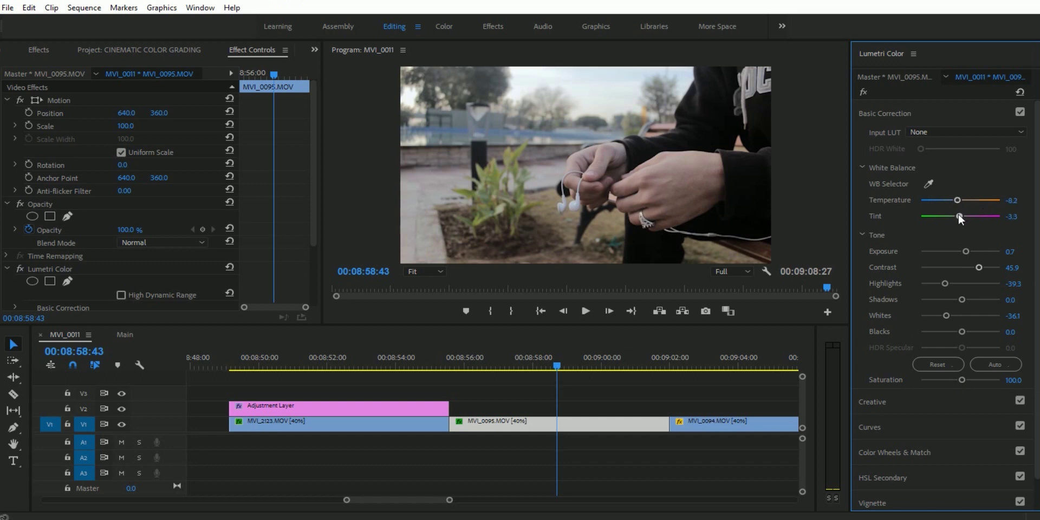
pyautogui.click(885, 404)
# Apply the SL BIG MINUS BLUE creative look to MVI_0095 at intensity 39.3.
pyautogui.click(948, 157)
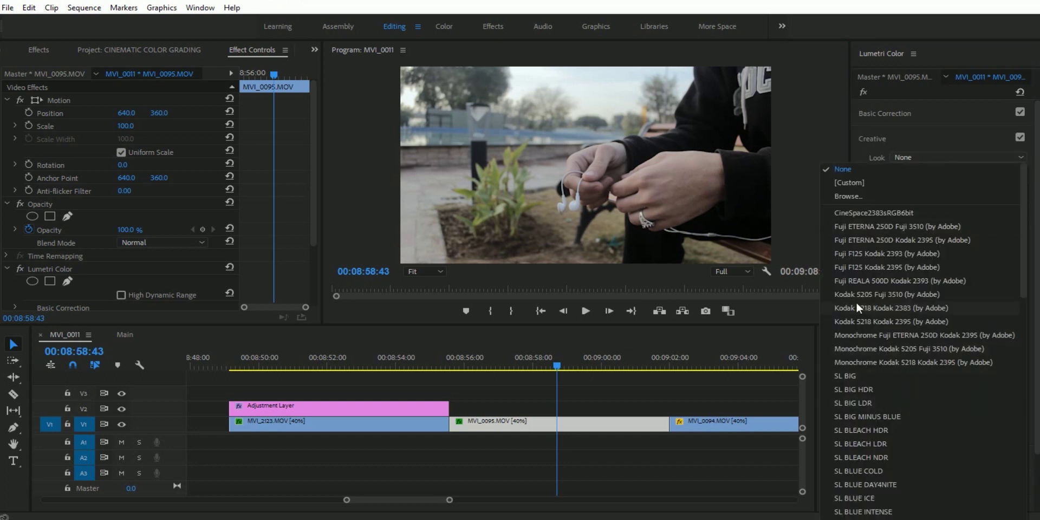
pyautogui.click(874, 411)
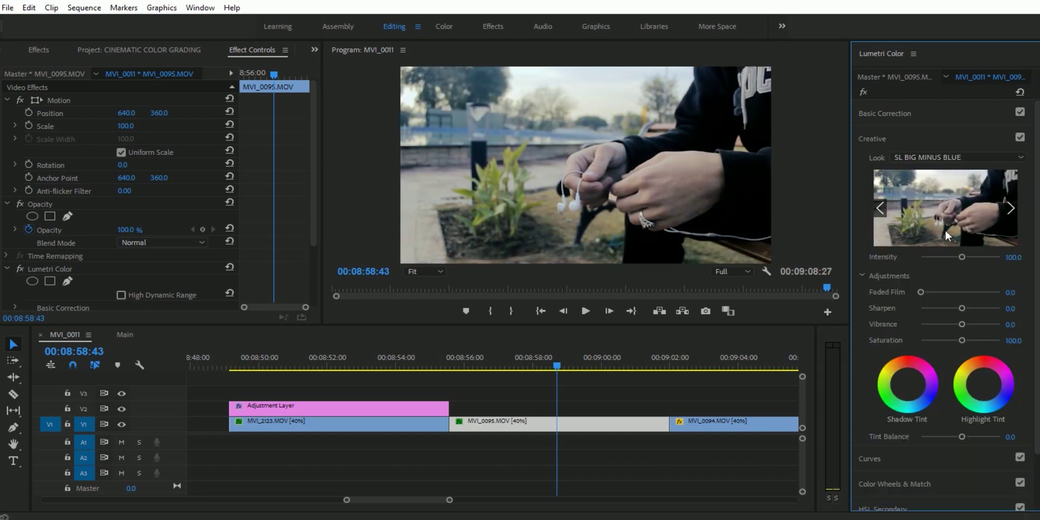
pyautogui.click(940, 257)
pyautogui.moveTo(939, 257); pyautogui.dragTo(937, 259)
# Raise Contrast to 55.7 and lift Shadows to 75.4, keeping Blacks near zero.
pyautogui.click(902, 112)
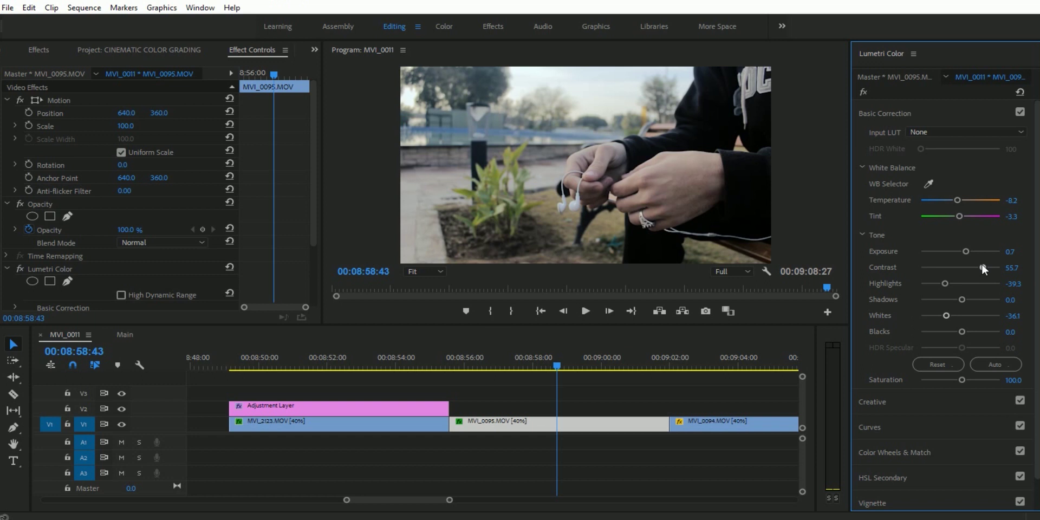
pyautogui.moveTo(962, 297); pyautogui.dragTo(977, 301)
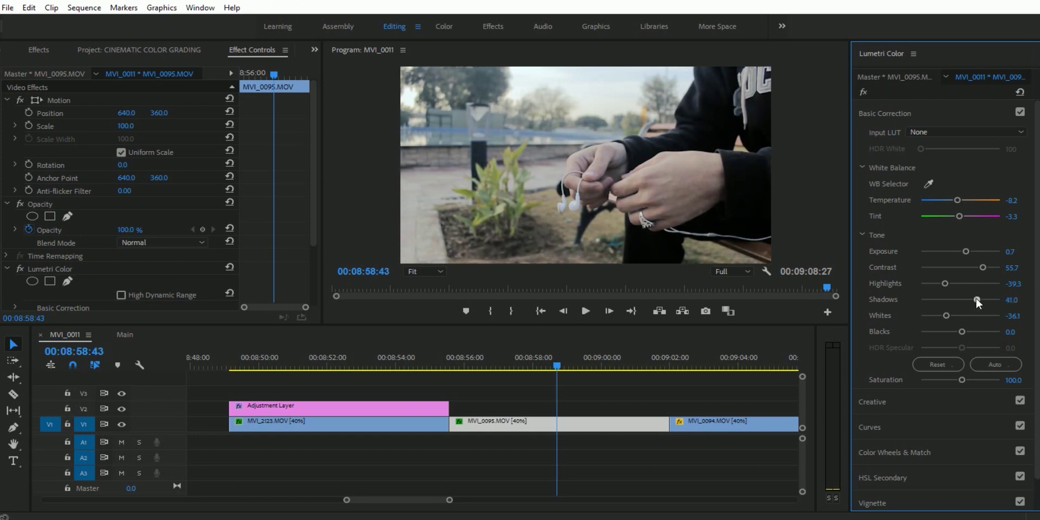
pyautogui.moveTo(963, 332); pyautogui.dragTo(955, 329)
pyautogui.moveTo(978, 295); pyautogui.dragTo(987, 295)
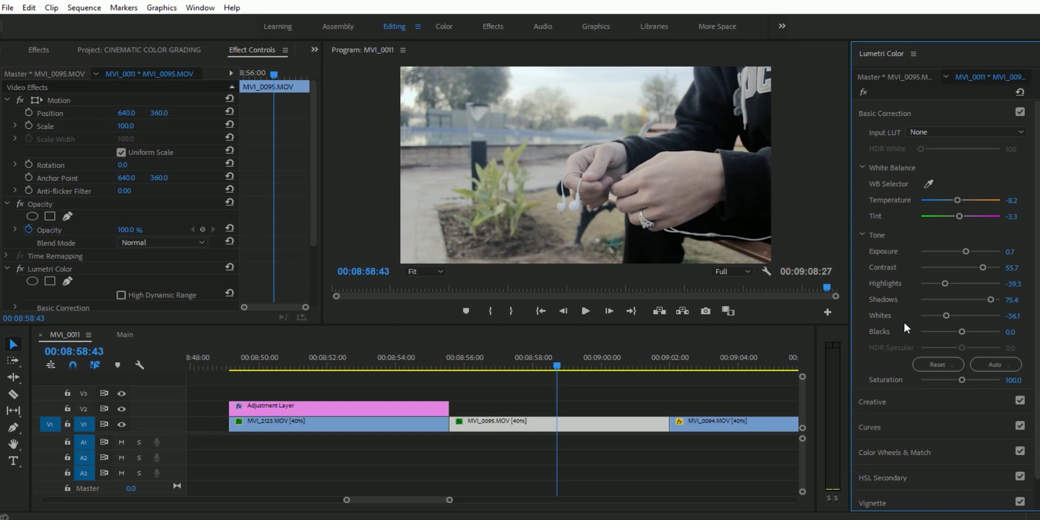
pyautogui.moveTo(956, 331); pyautogui.dragTo(959, 332)
pyautogui.click(892, 431)
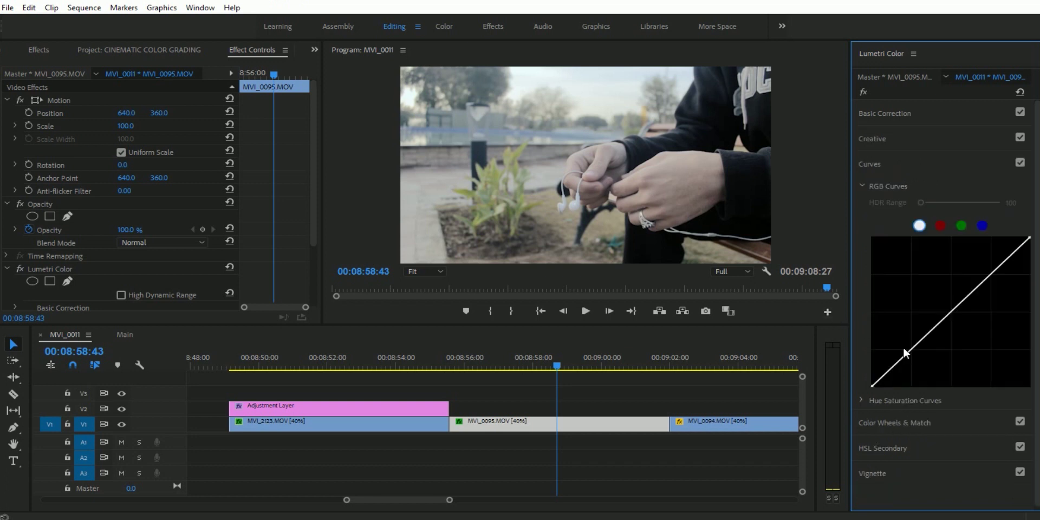
# Pull the lower point of MVI_0095's master RGB curve down and adjust the upper point.
pyautogui.moveTo(908, 352); pyautogui.dragTo(909, 359)
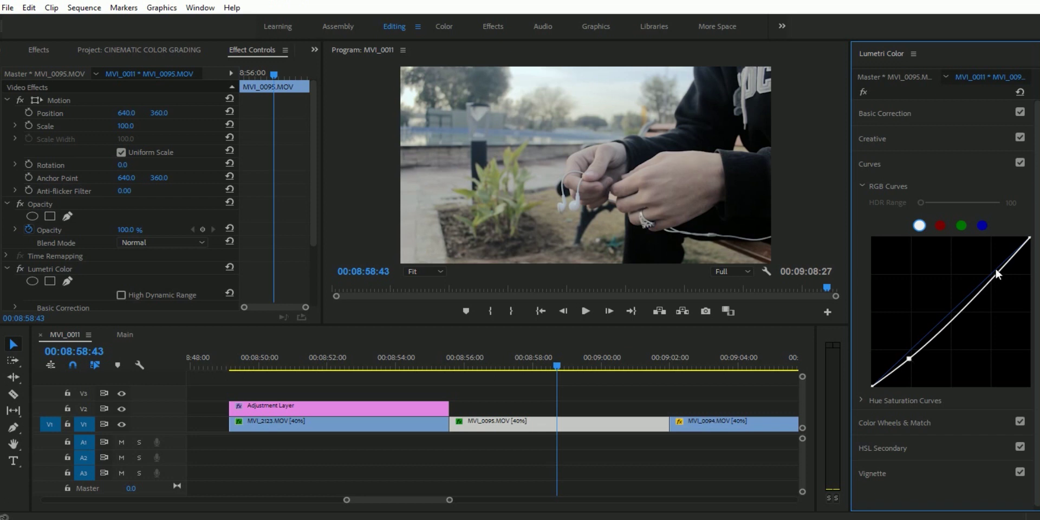
pyautogui.moveTo(1000, 274); pyautogui.dragTo(996, 277)
pyautogui.click(900, 168)
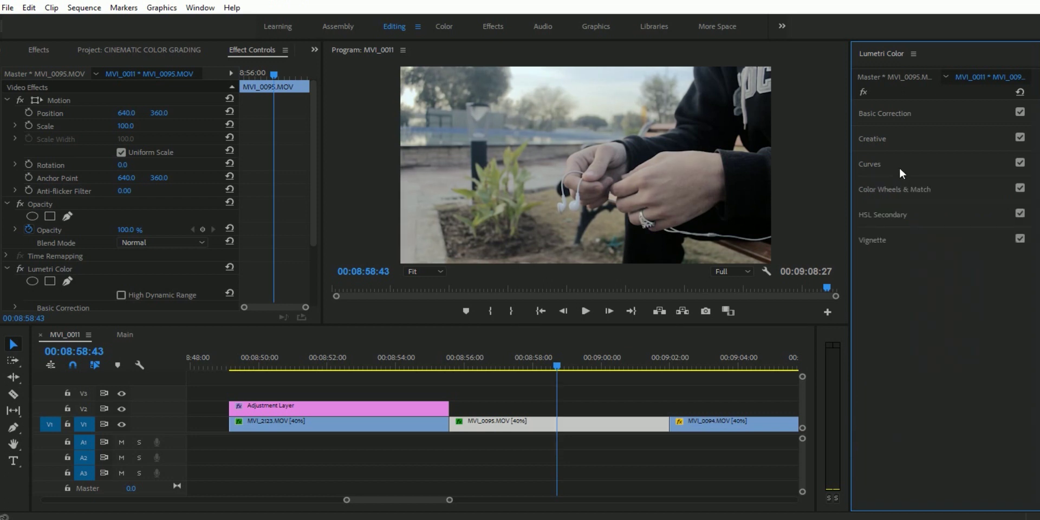
pyautogui.click(889, 213)
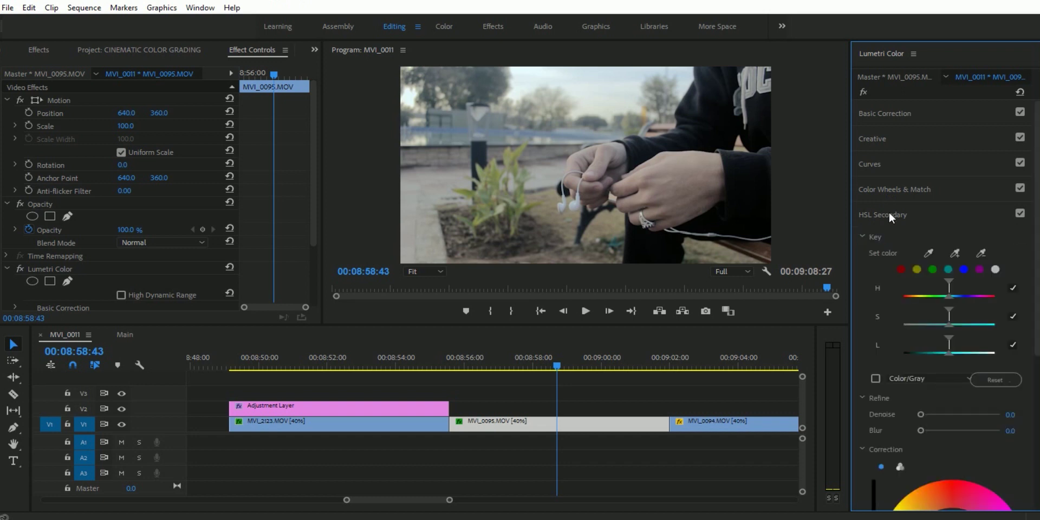
# Sample a key colour from the MVI_0095 frame and view it as a grey mask.
pyautogui.click(928, 253)
pyautogui.click(681, 171)
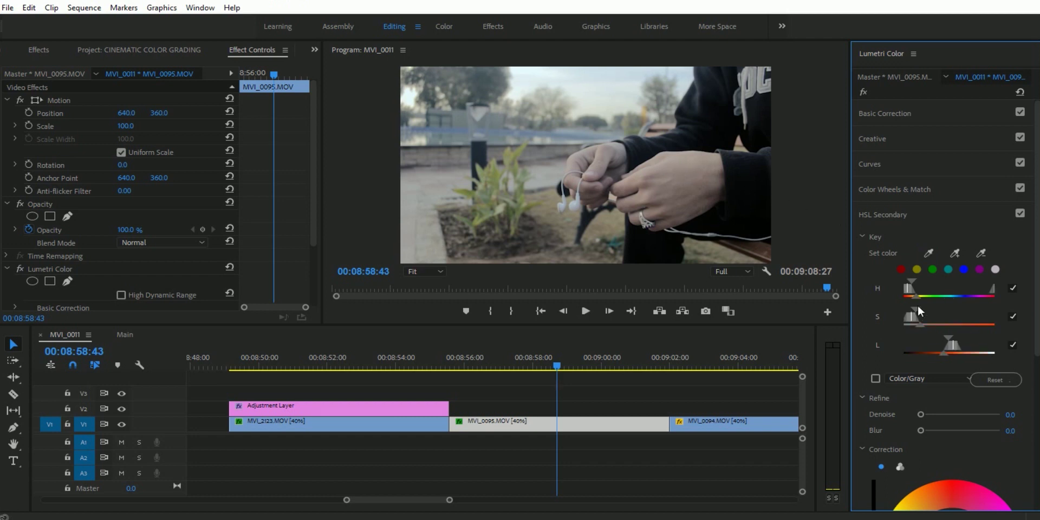
pyautogui.click(875, 378)
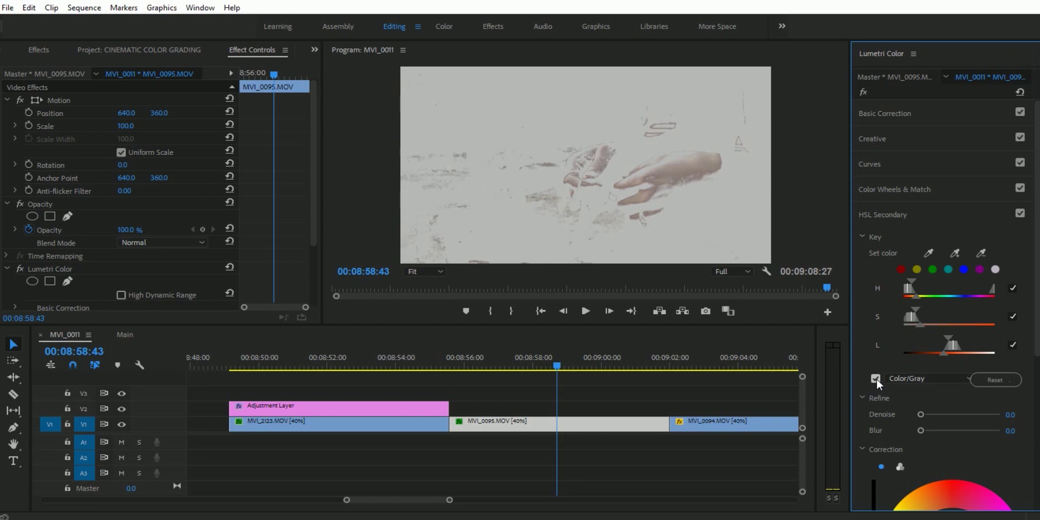
# Refine the key with Denoise 15, Blur 5 and a wider lightness range.
pyautogui.moveTo(920, 415); pyautogui.dragTo(931, 416)
pyautogui.click(1011, 414)
pyautogui.write('15')
pyautogui.press('Return')
pyautogui.moveTo(920, 430); pyautogui.dragTo(929, 431)
pyautogui.moveTo(950, 337); pyautogui.dragTo(937, 335)
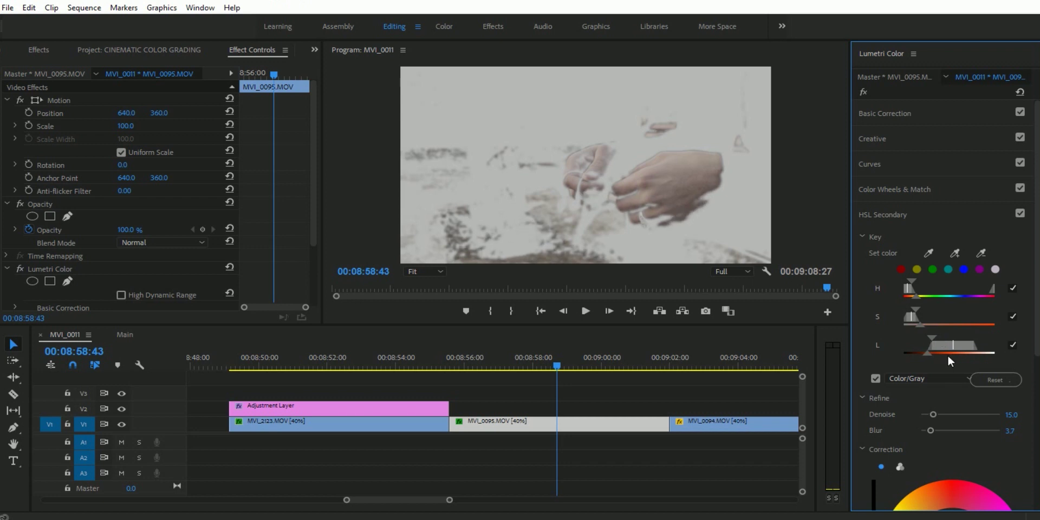
pyautogui.click(1011, 431)
pyautogui.write('5')
pyautogui.press('Return')
# Use three-way wheels on the key, darkening Shadows slightly and shifting the Highlights colour.
pyautogui.scroll(-3, 984, 458)
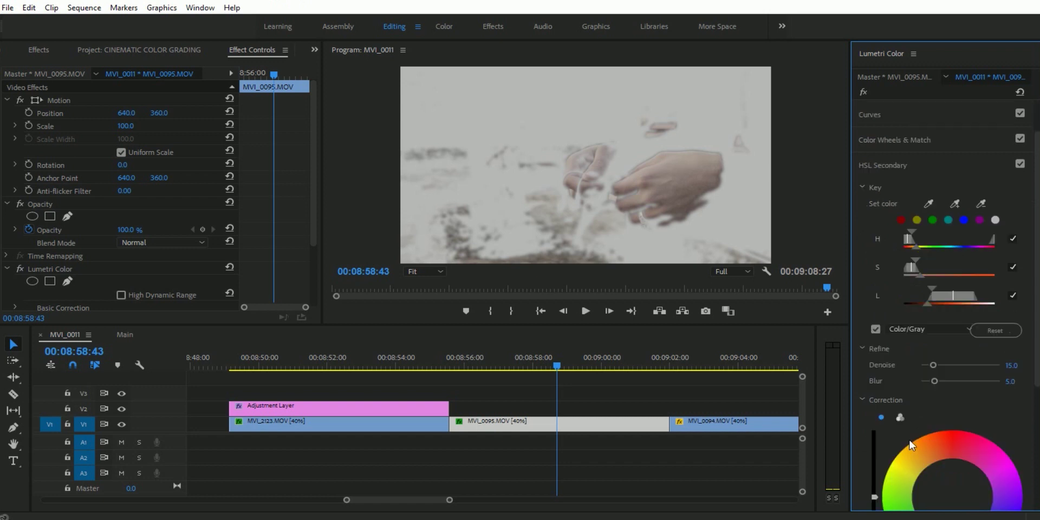
pyautogui.click(901, 367)
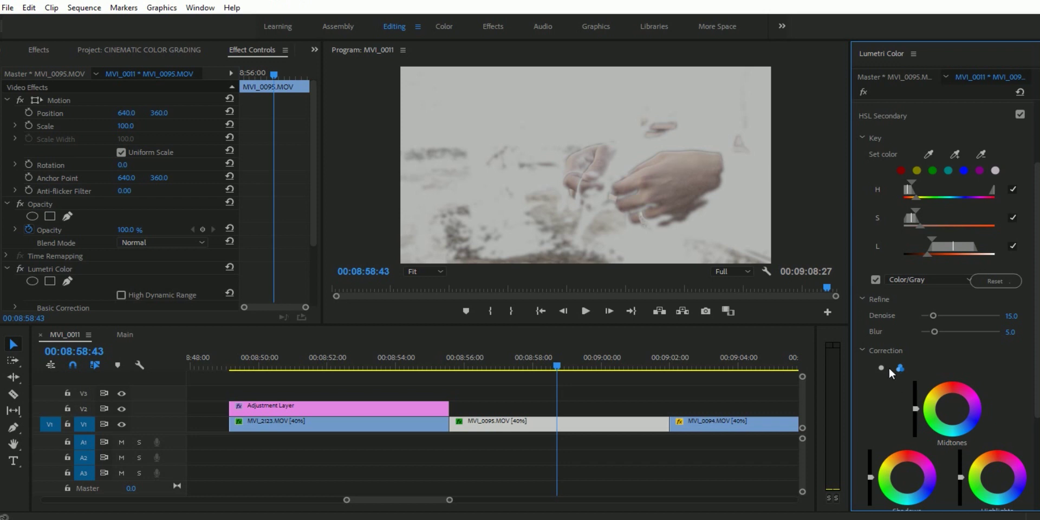
pyautogui.scroll(-3, 893, 475)
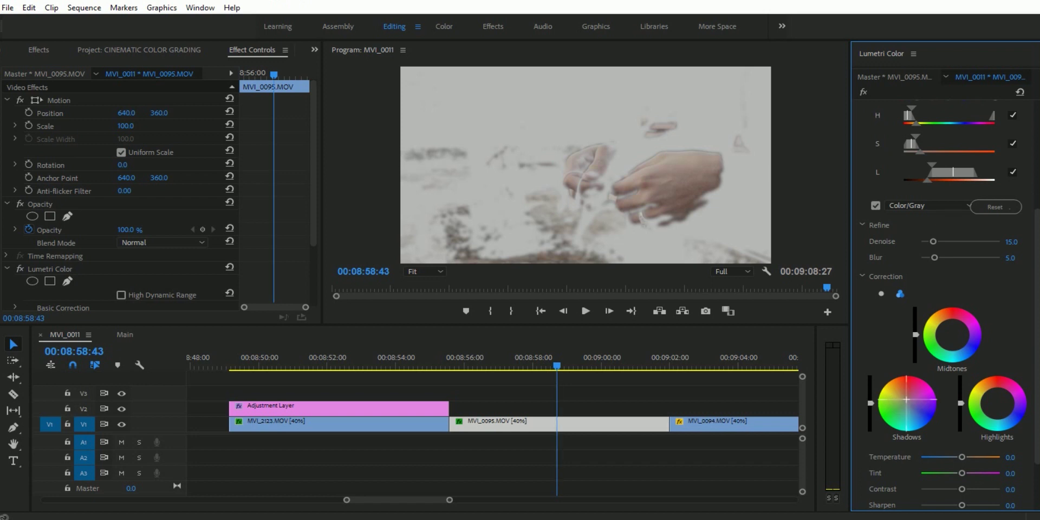
pyautogui.moveTo(870, 404); pyautogui.dragTo(871, 408)
pyautogui.moveTo(996, 408); pyautogui.dragTo(996, 400)
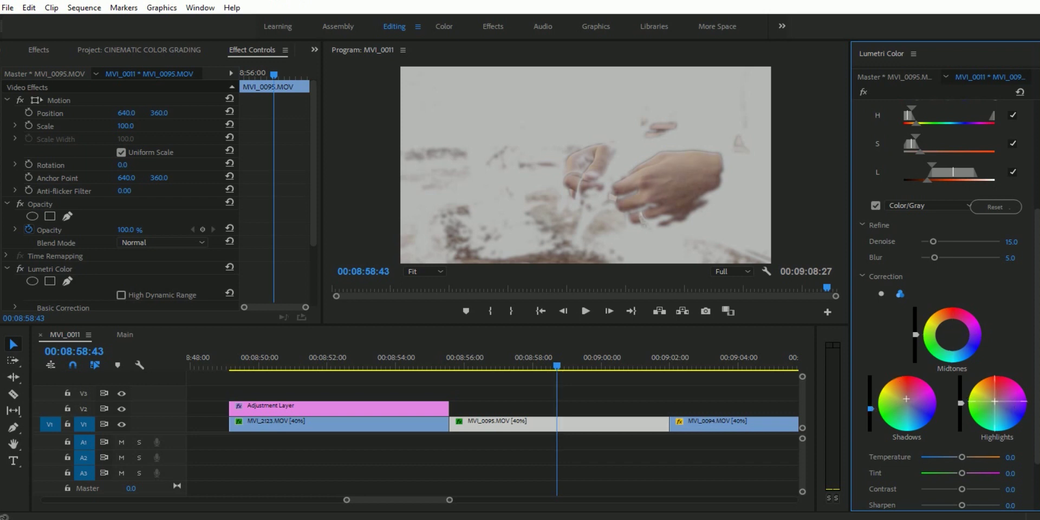
pyautogui.moveTo(996, 400); pyautogui.dragTo(985, 417)
pyautogui.scroll(3, 906, 330)
# Turn off the grey mask, compare with HSL Secondary toggled off and on, then expand Vignette.
pyautogui.click(875, 280)
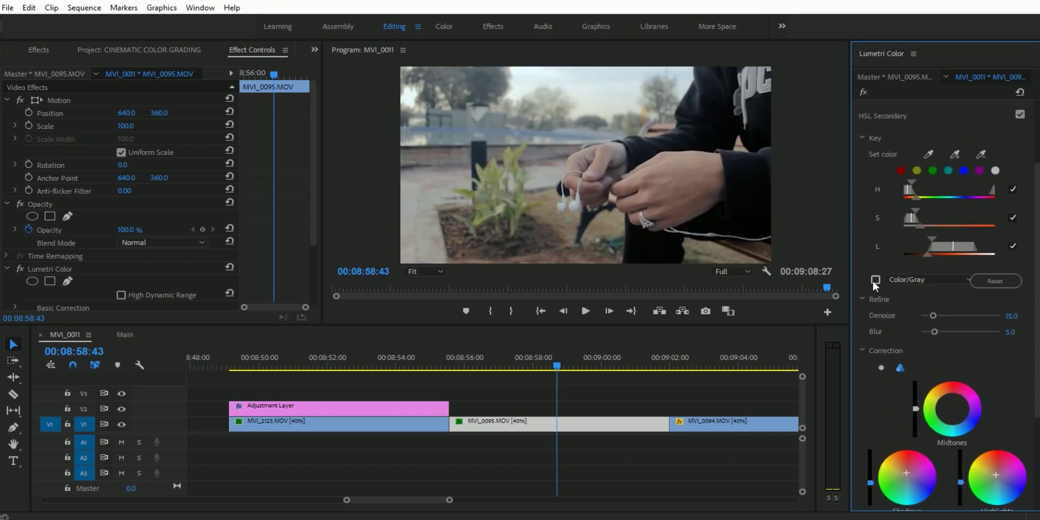
pyautogui.scroll(2, 872, 280)
pyautogui.click(1018, 164)
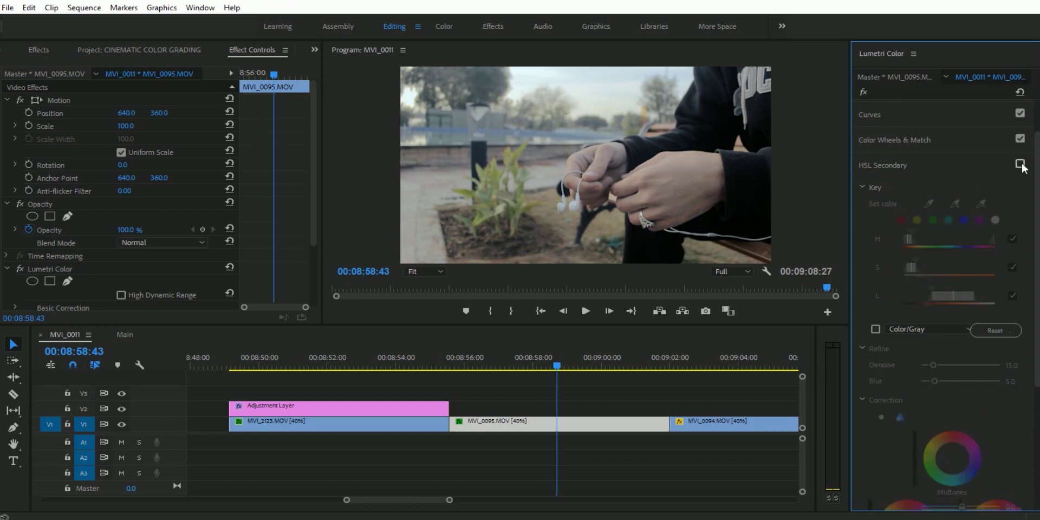
pyautogui.click(1021, 164)
pyautogui.click(1021, 164)
pyautogui.click(1021, 164)
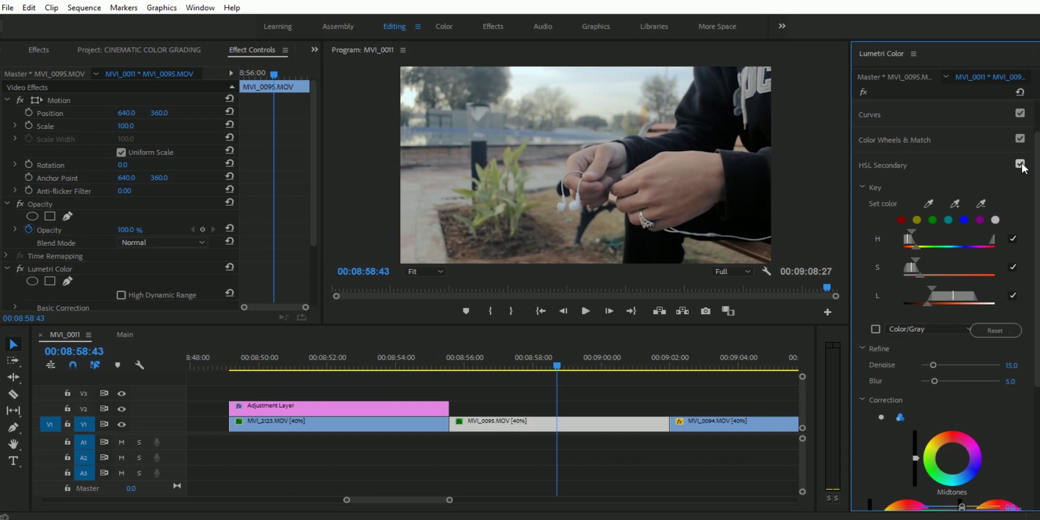
pyautogui.click(1021, 164)
pyautogui.click(1021, 164)
pyautogui.click(1021, 164)
pyautogui.click(1021, 164)
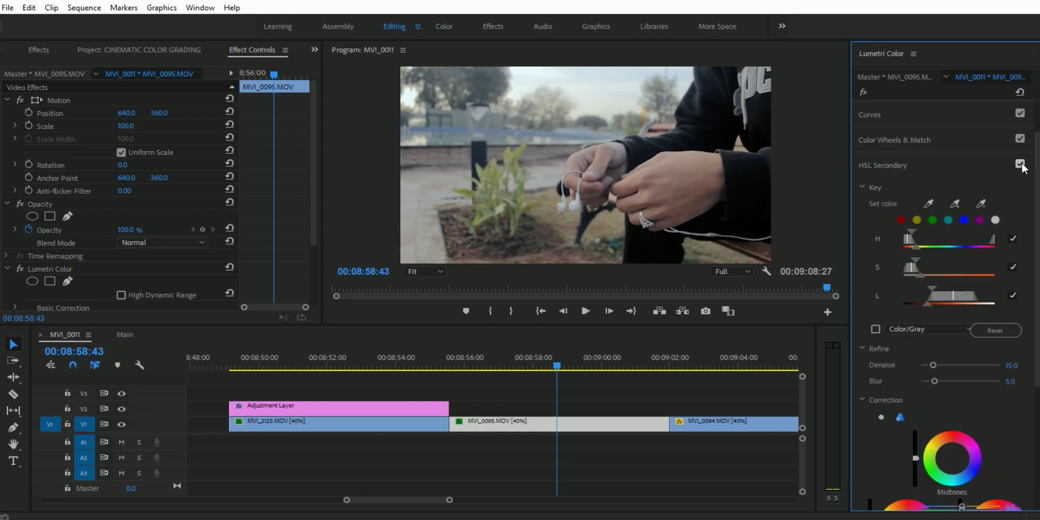
pyautogui.click(881, 161)
pyautogui.click(887, 239)
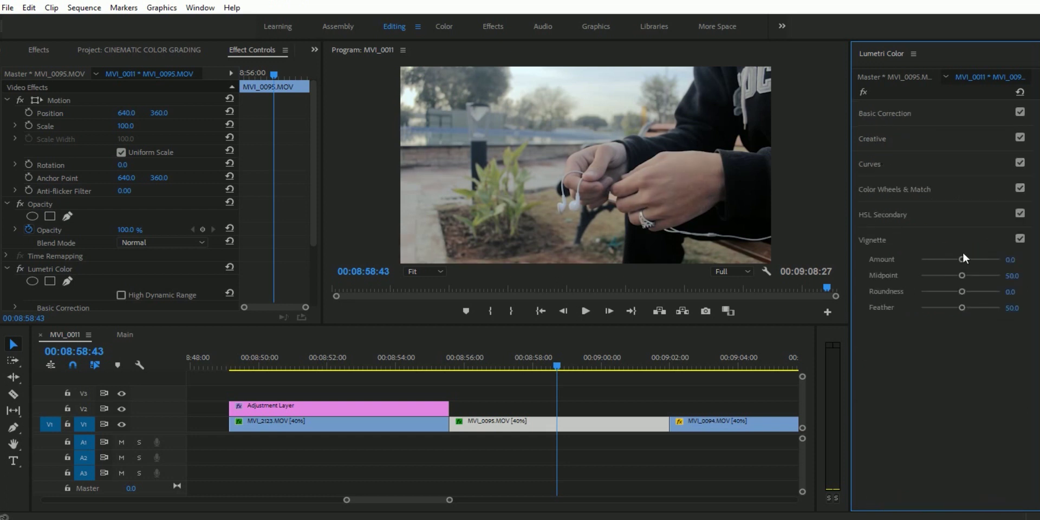
# Set the vignette Amount to -1.2 and compare with the Lumetri grade bypassed.
pyautogui.moveTo(962, 260); pyautogui.dragTo(952, 261)
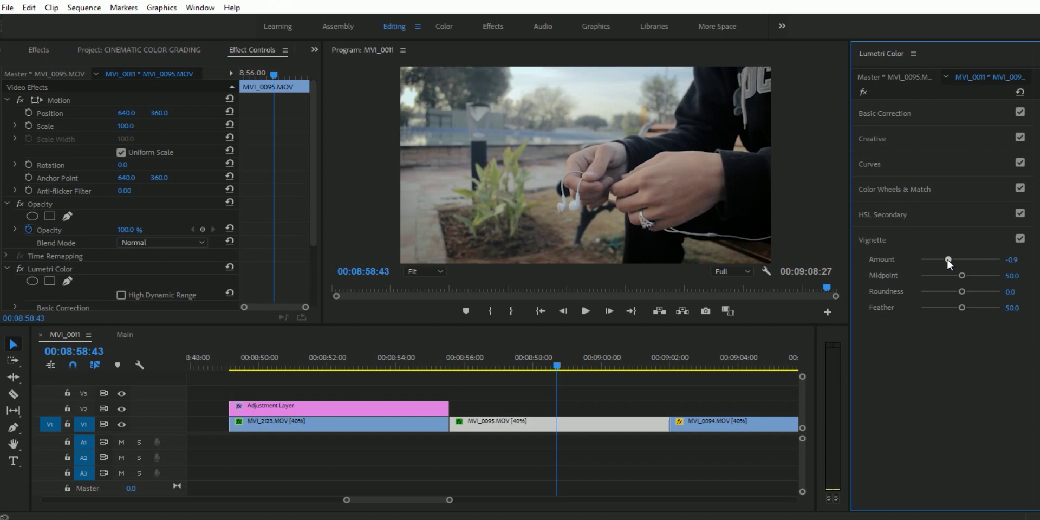
pyautogui.moveTo(947, 259); pyautogui.dragTo(944, 259)
pyautogui.click(862, 91)
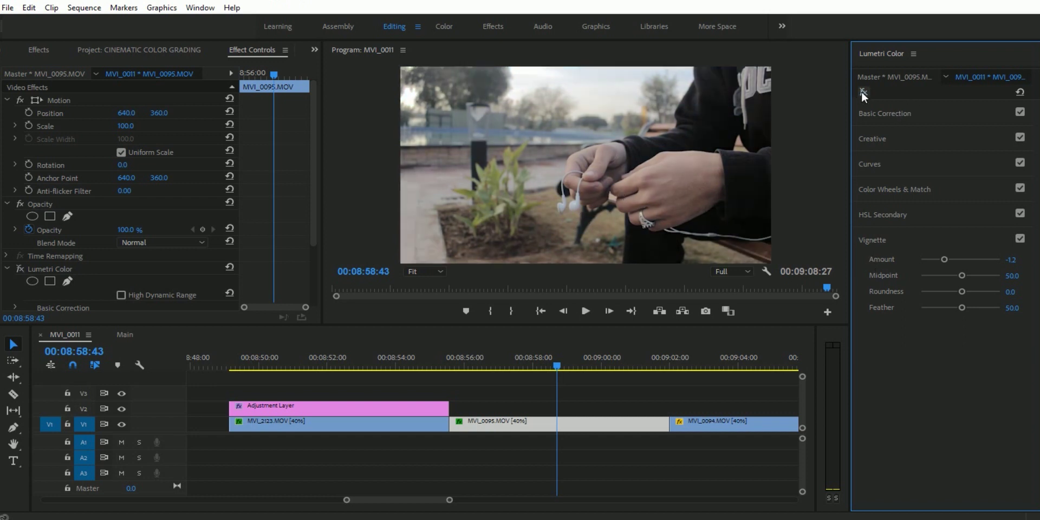
pyautogui.click(862, 92)
pyautogui.click(862, 91)
pyautogui.click(862, 92)
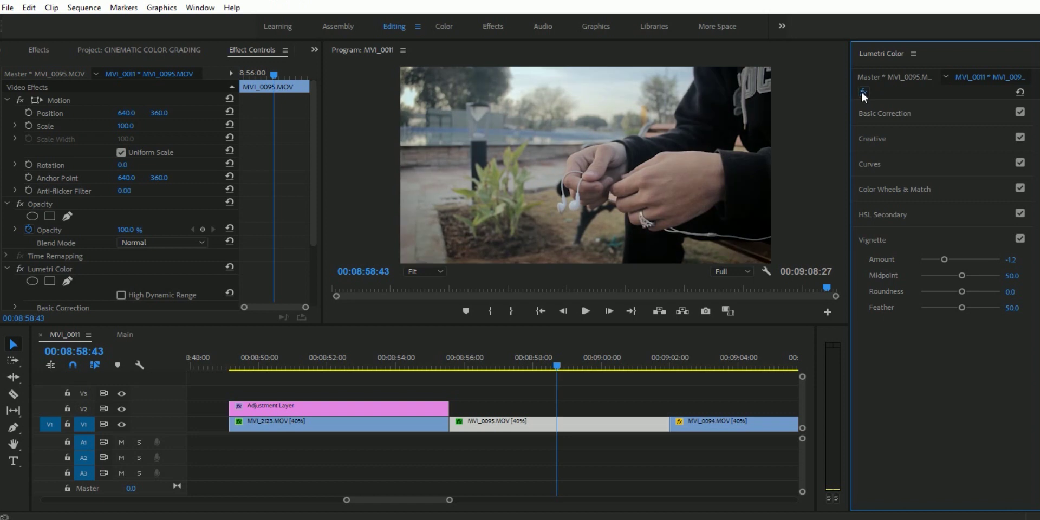
pyautogui.click(863, 92)
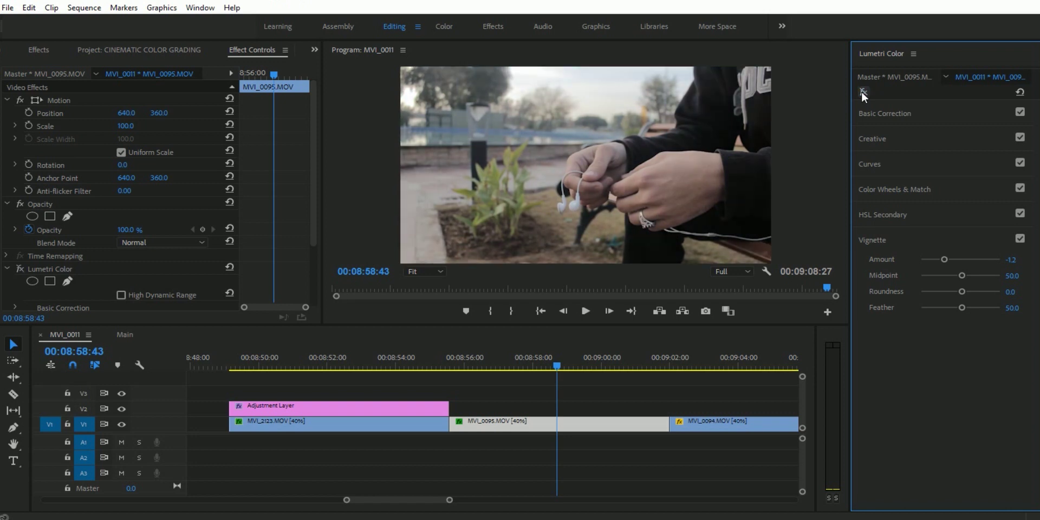
pyautogui.click(862, 91)
pyautogui.click(862, 91)
pyautogui.click(862, 91)
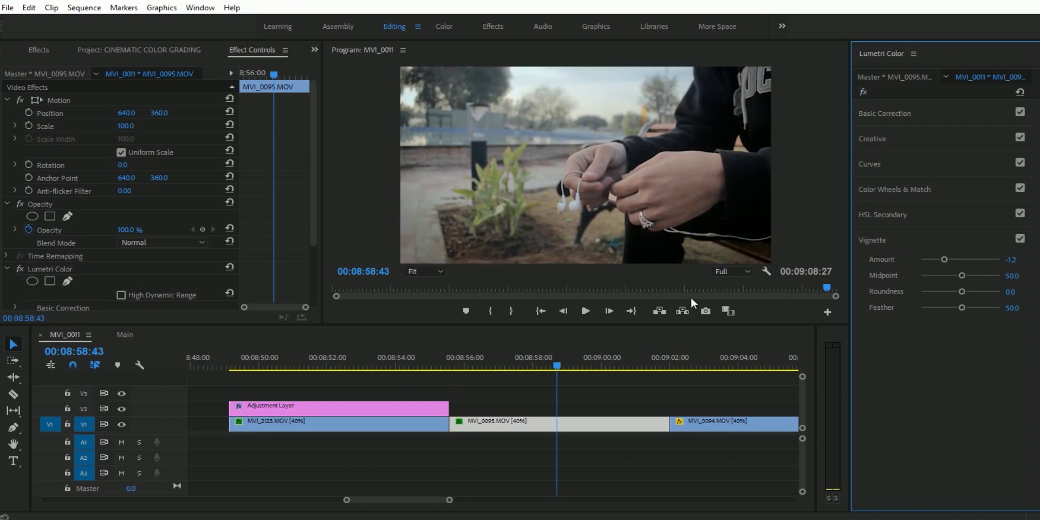
# Select the MVI_0094 clip and fit the sequence in the timeline.
pyautogui.click(612, 359)
pyautogui.click(710, 360)
pyautogui.press('-')
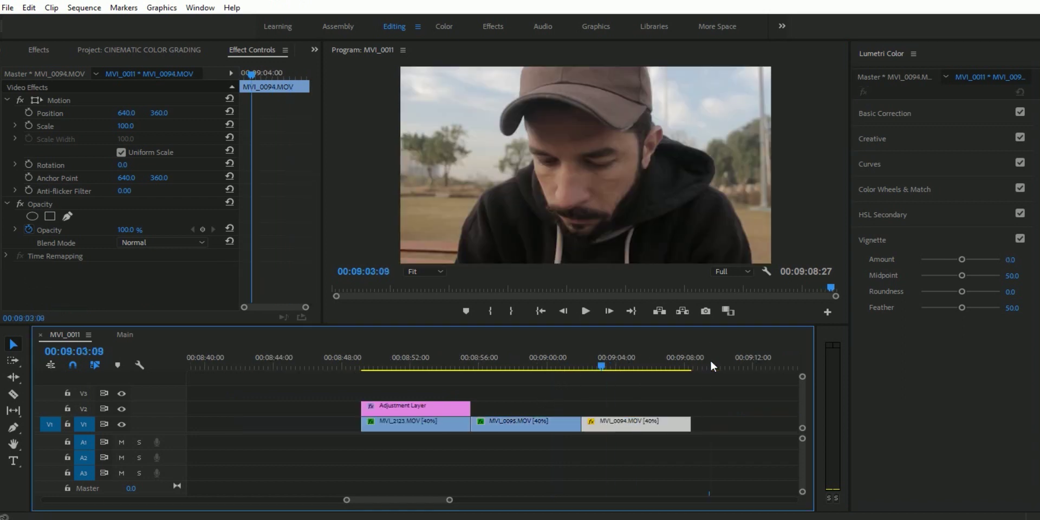
# Zoom the timeline in on MVI_0094, scrub through its footage, and expand Basic Correction.
pyautogui.press('=')
pyautogui.press('=')
pyautogui.click(534, 359)
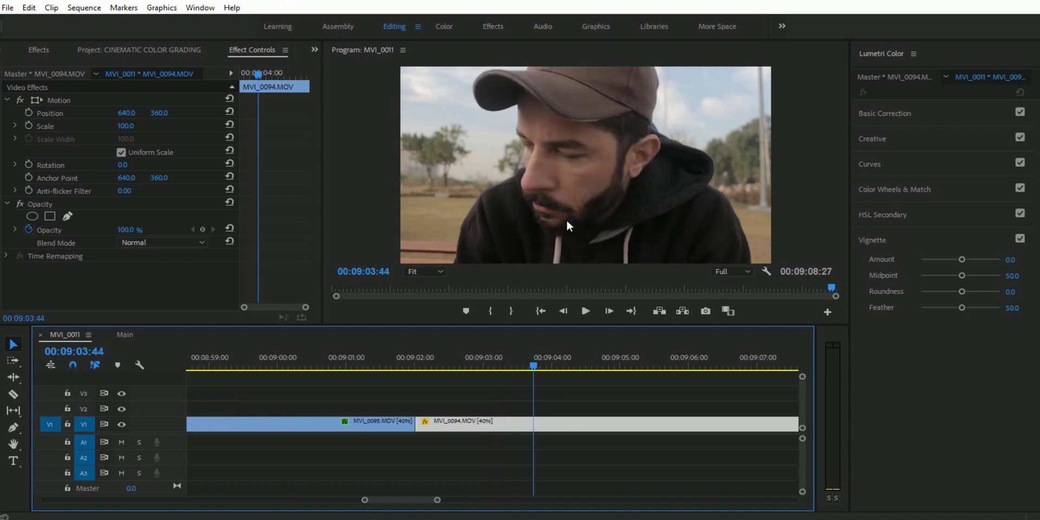
pyautogui.moveTo(553, 364); pyautogui.dragTo(629, 363)
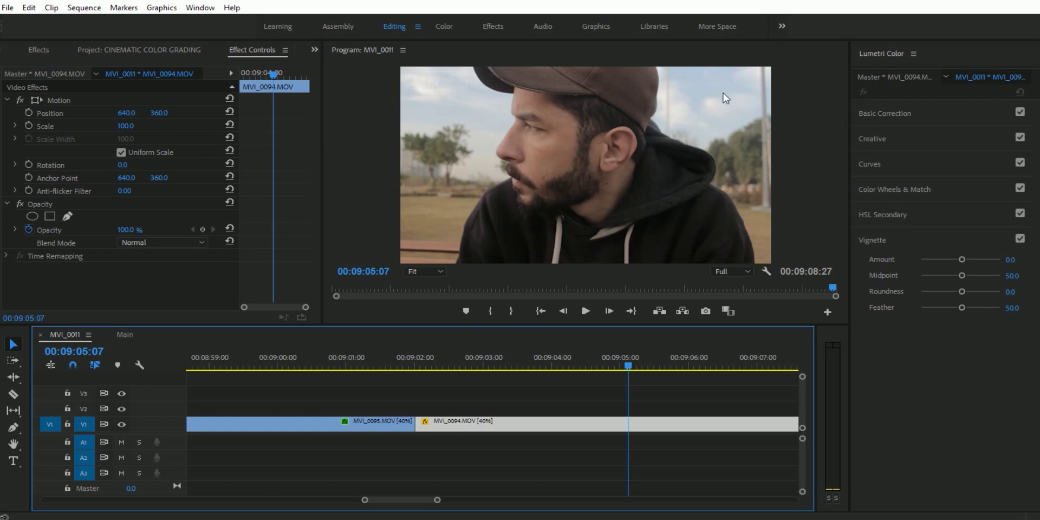
pyautogui.click(883, 113)
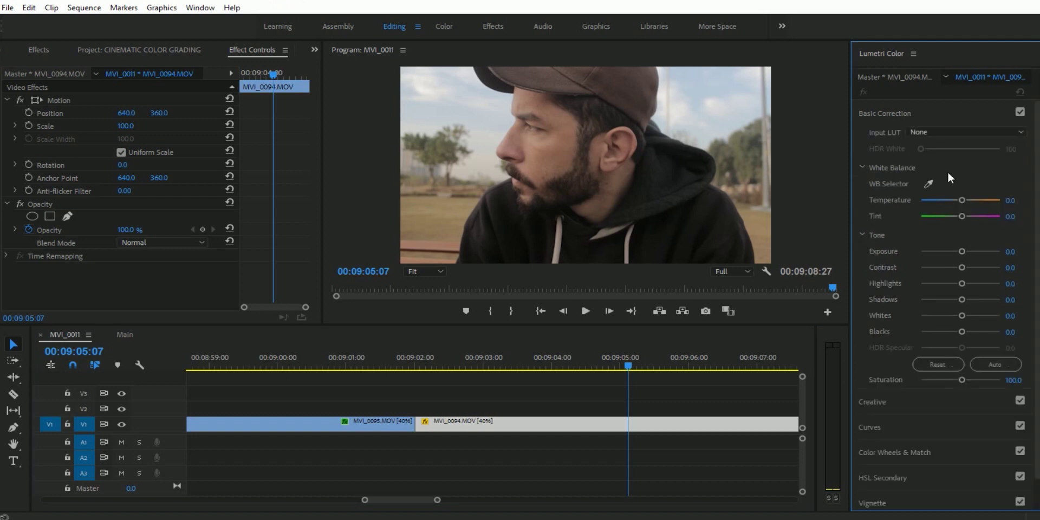
# Set MVI_0094's Exposure to 0.7, Contrast to 47.5 and Highlights to -88.5.
pyautogui.moveTo(962, 251); pyautogui.dragTo(968, 252)
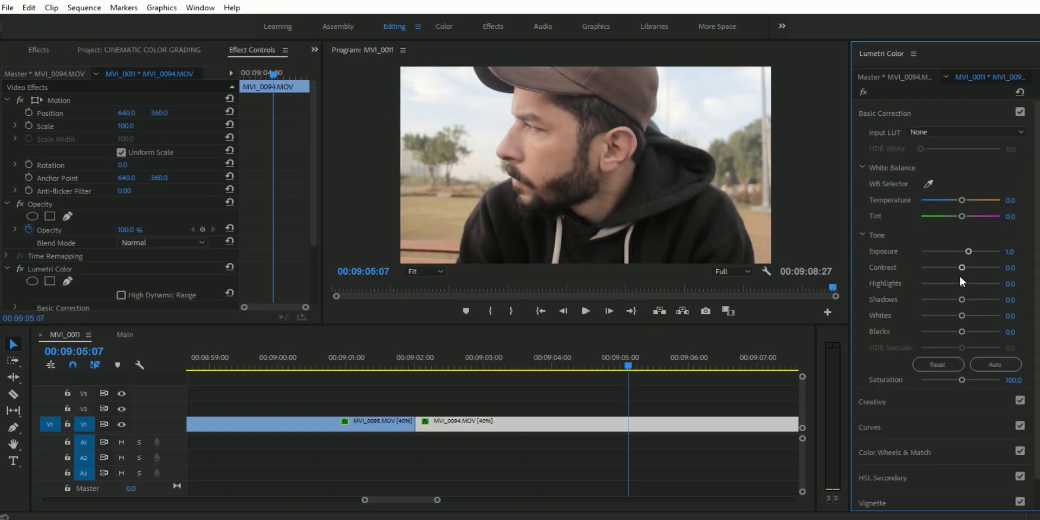
pyautogui.moveTo(961, 284); pyautogui.dragTo(938, 284)
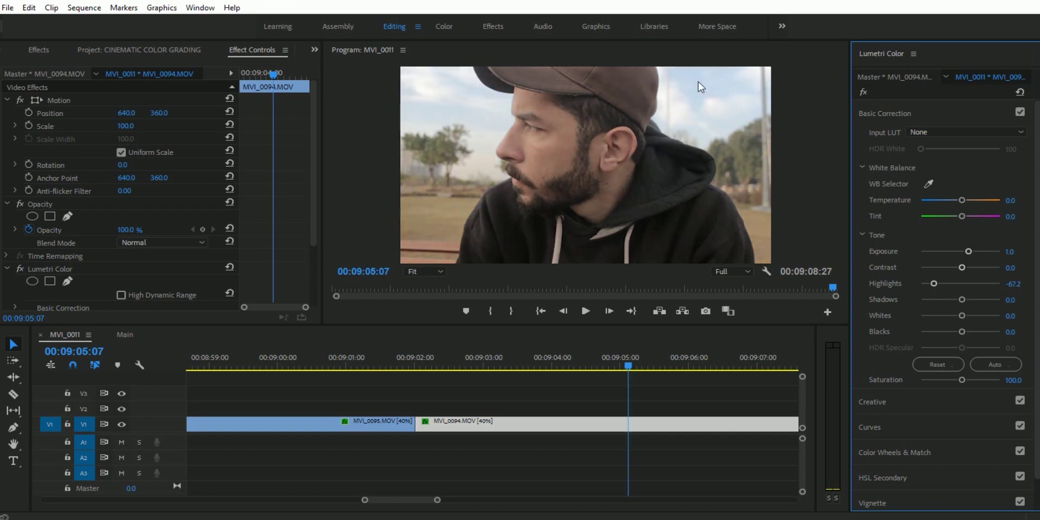
pyautogui.moveTo(969, 251); pyautogui.dragTo(962, 252)
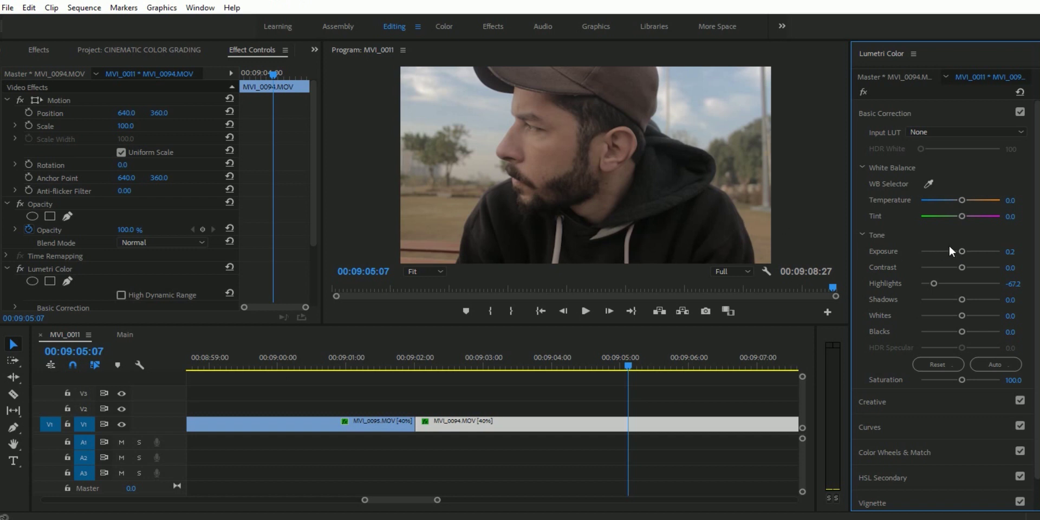
pyautogui.moveTo(962, 251); pyautogui.dragTo(967, 251)
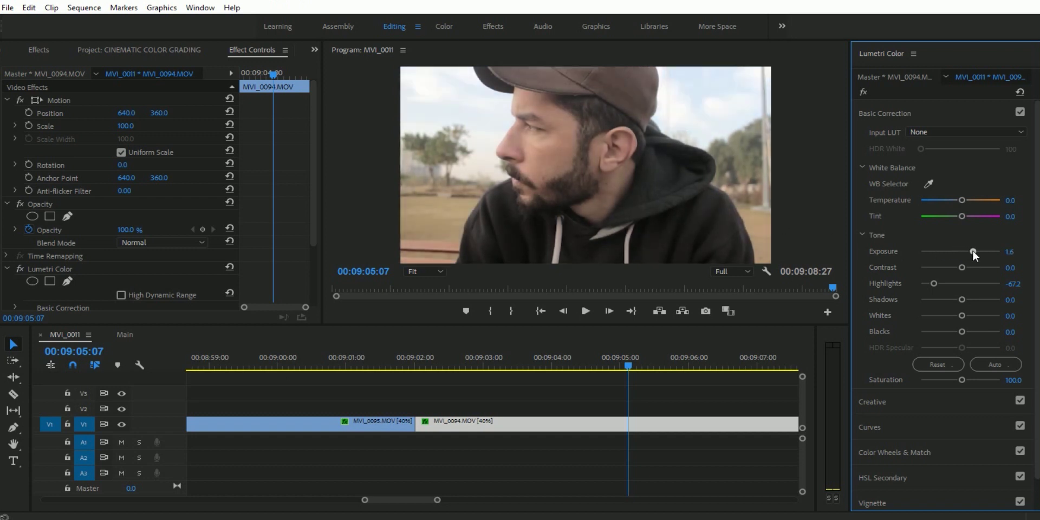
pyautogui.moveTo(933, 284); pyautogui.dragTo(925, 283)
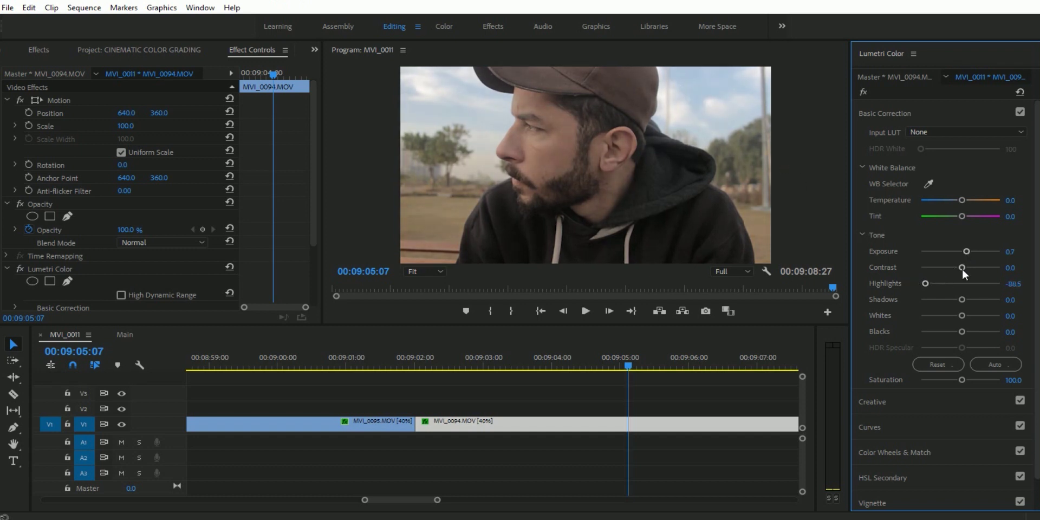
pyautogui.moveTo(962, 269); pyautogui.dragTo(978, 268)
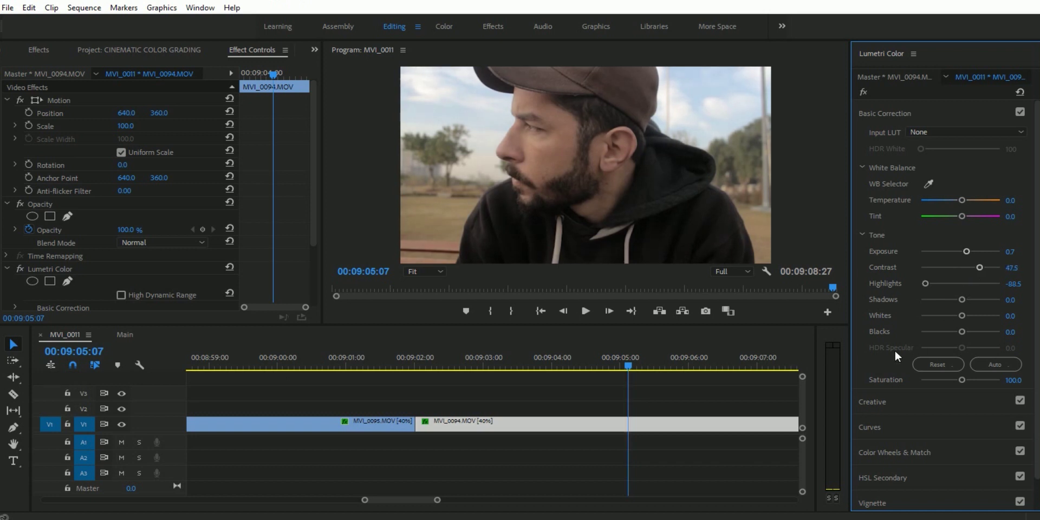
pyautogui.scroll(-1, 865, 330)
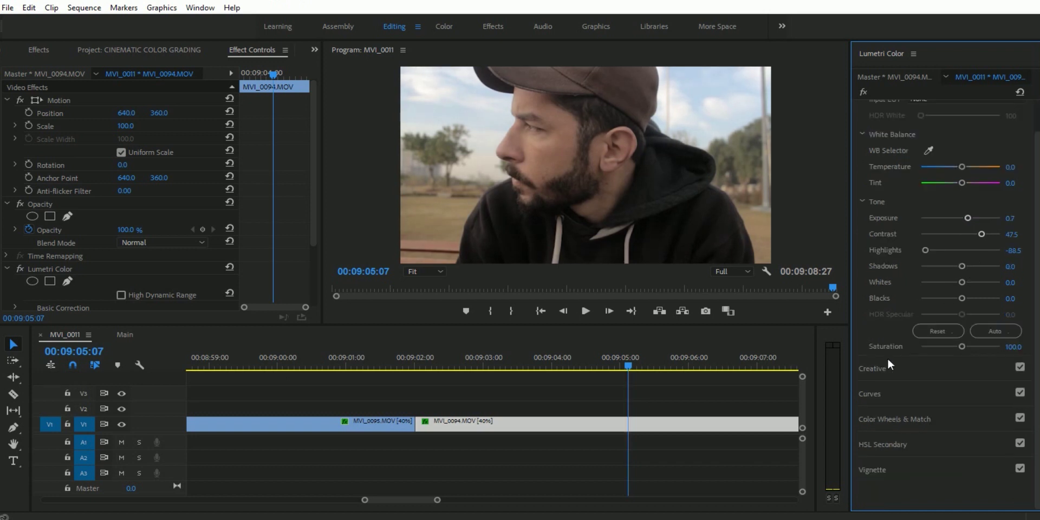
# Lower the Shadows and Highlights wheel brightness on MVI_0094 and compare against the bypassed grade.
pyautogui.click(894, 417)
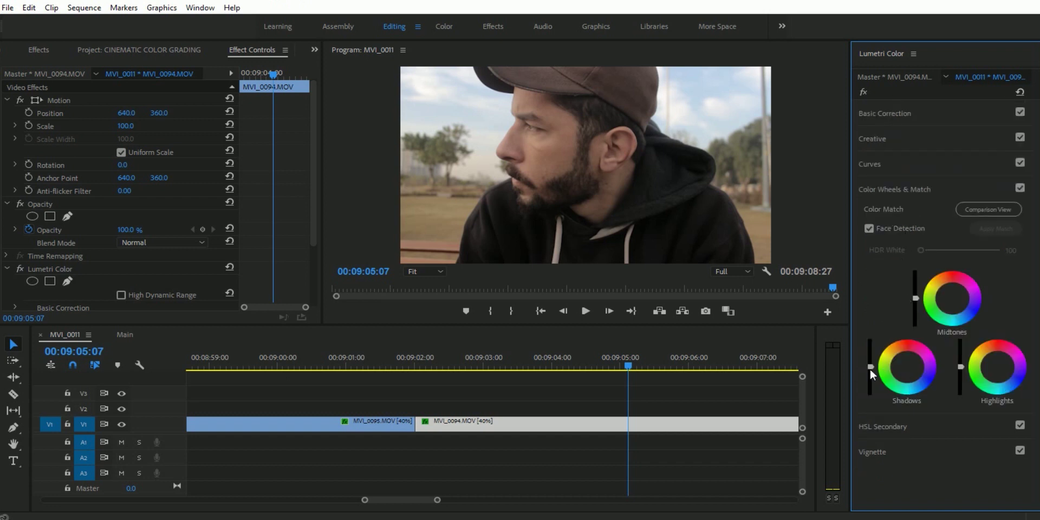
pyautogui.moveTo(870, 366); pyautogui.dragTo(870, 371)
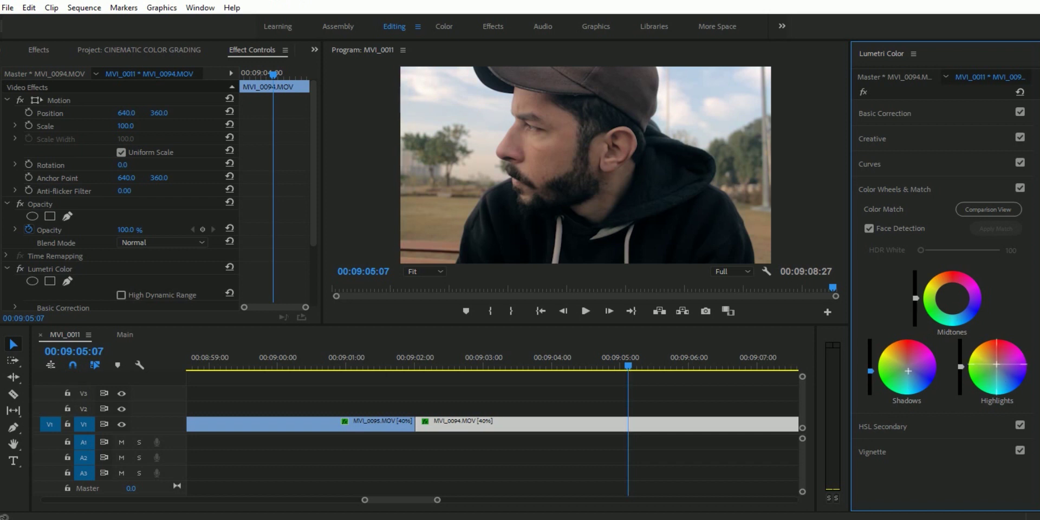
pyautogui.moveTo(960, 367); pyautogui.dragTo(961, 371)
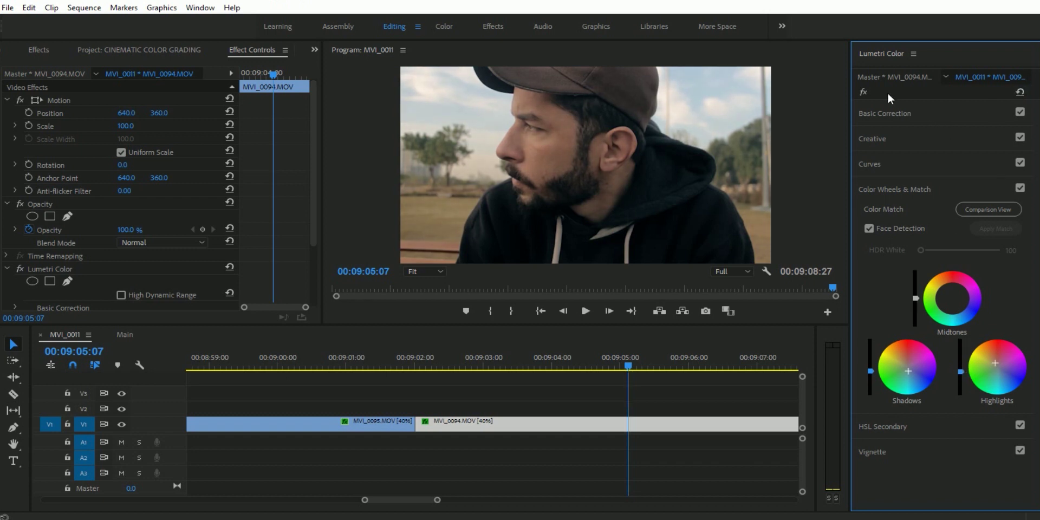
pyautogui.click(864, 88)
pyautogui.click(864, 88)
pyautogui.click(900, 186)
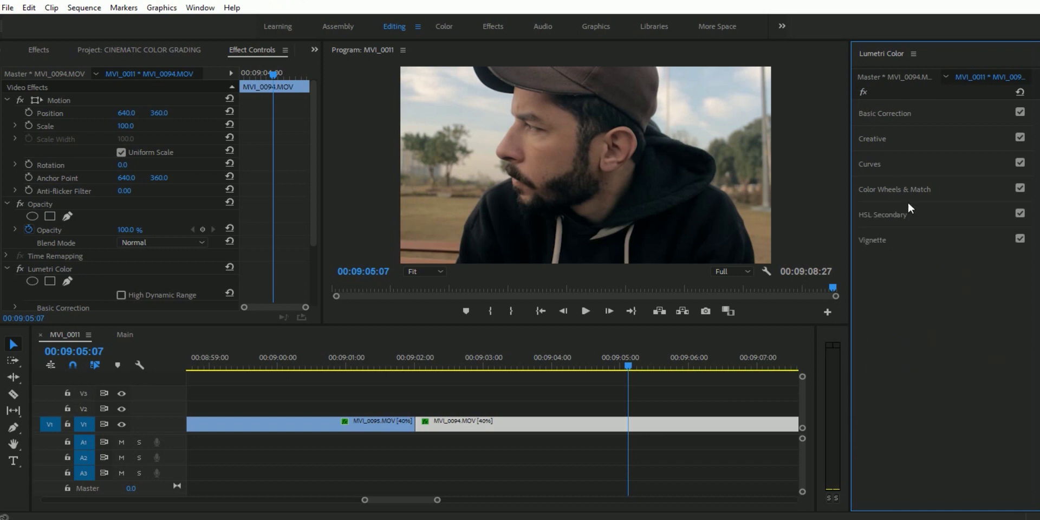
# Key the face's skin tone with HSL Secondary and narrow its lightness range on the grey mask.
pyautogui.click(898, 217)
pyautogui.click(928, 253)
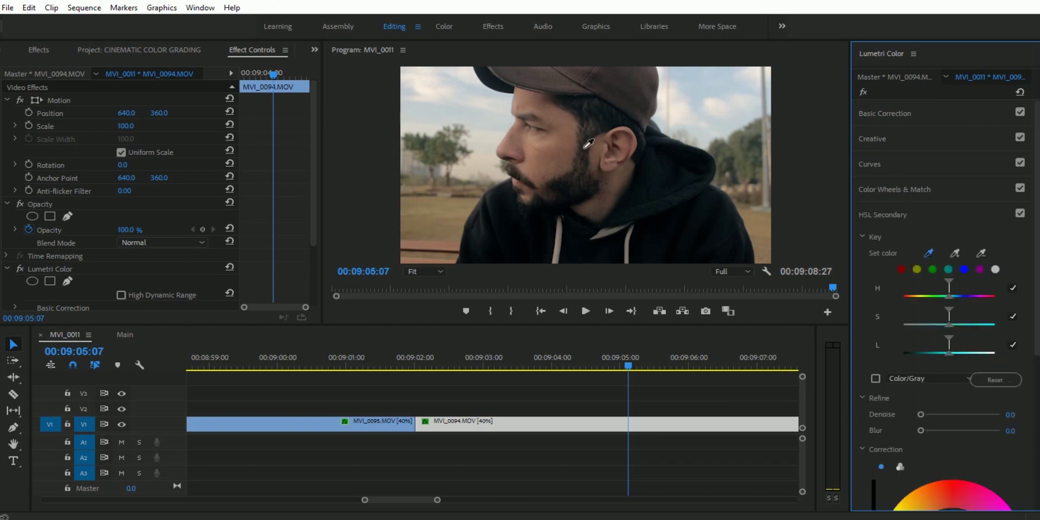
pyautogui.click(575, 146)
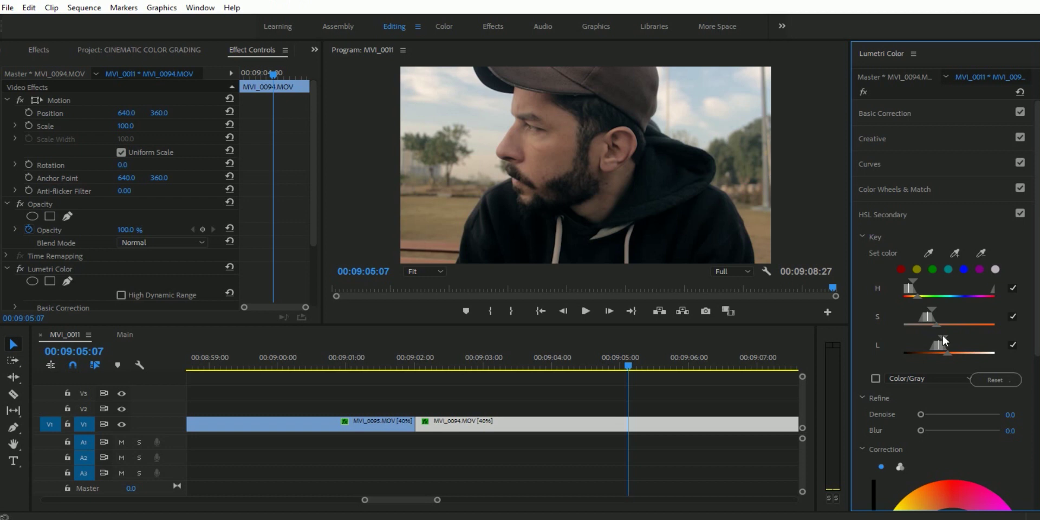
pyautogui.click(876, 378)
pyautogui.moveTo(935, 336); pyautogui.dragTo(941, 336)
pyautogui.click(875, 378)
# Smooth the skin key with Denoise 15 and Blur 5, then preview it as a mask.
pyautogui.moveTo(923, 414); pyautogui.dragTo(932, 414)
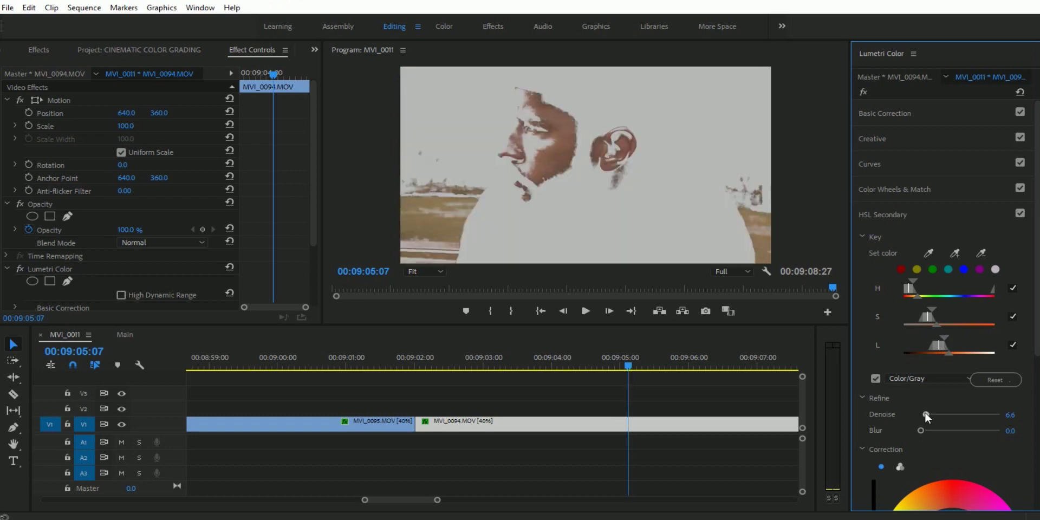
pyautogui.click(1020, 416)
pyautogui.write('15')
pyautogui.press('Return')
pyautogui.click(1011, 431)
pyautogui.write('5')
pyautogui.press('Return')
pyautogui.scroll(-1, 943, 428)
pyautogui.scroll(-1, 913, 388)
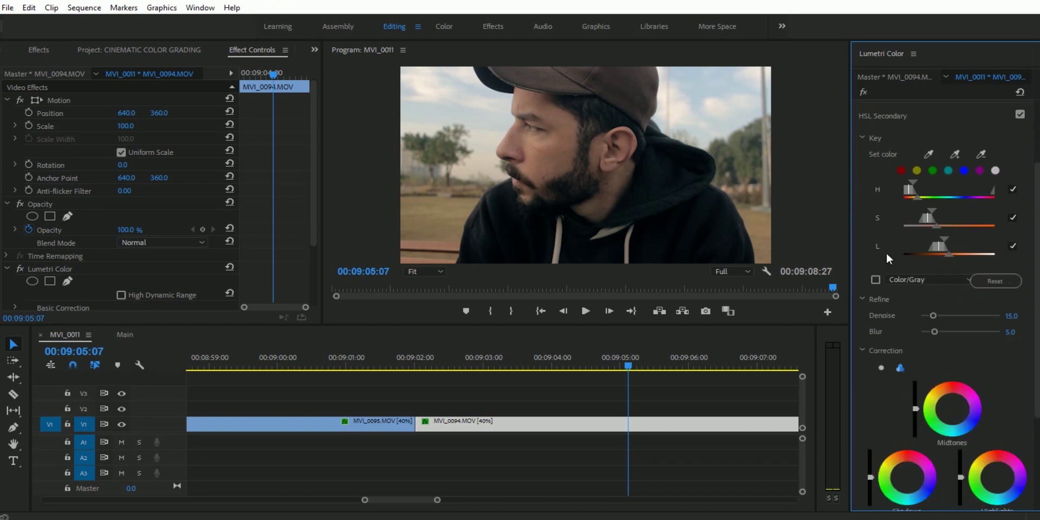
pyautogui.click(875, 280)
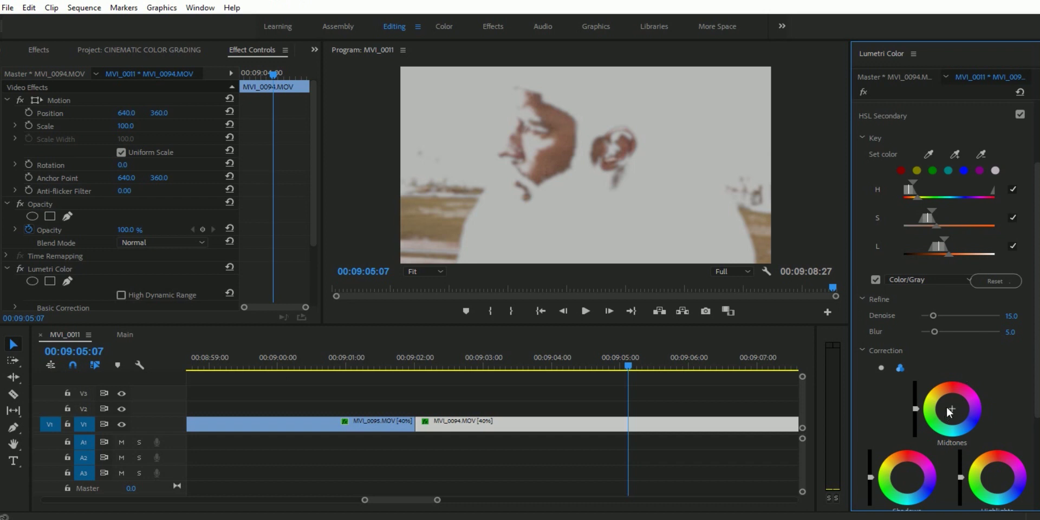
# Shift the keyed skin midtones' colour, brighten their highlights and adjust the shadows.
pyautogui.moveTo(954, 415); pyautogui.dragTo(915, 413)
pyautogui.moveTo(960, 478); pyautogui.dragTo(960, 471)
pyautogui.scroll(-2, 960, 475)
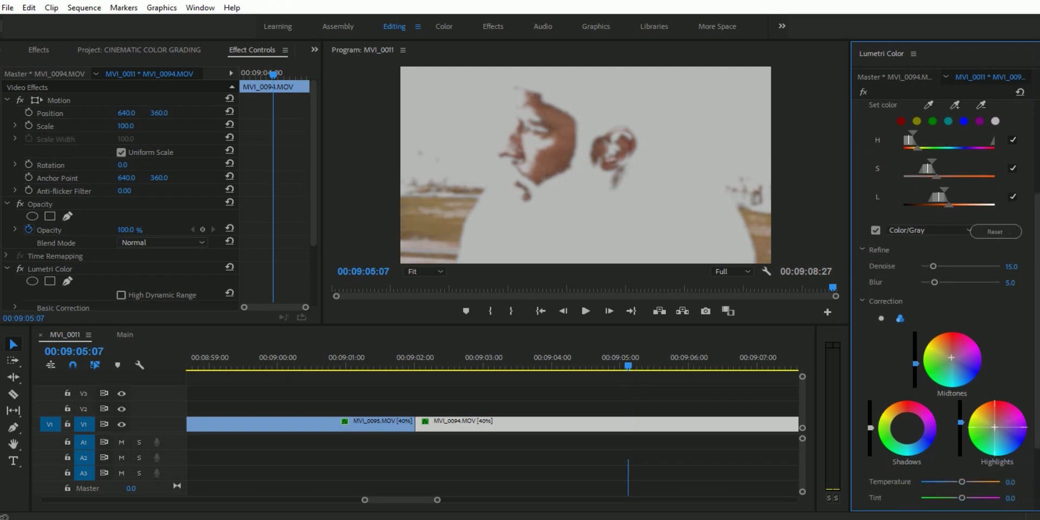
pyautogui.moveTo(871, 427); pyautogui.dragTo(871, 426)
pyautogui.scroll(-2, 880, 473)
# Warm the keyed skin tones with Temperature 11.5 and Tint 11.5.
pyautogui.moveTo(961, 442); pyautogui.dragTo(965, 444)
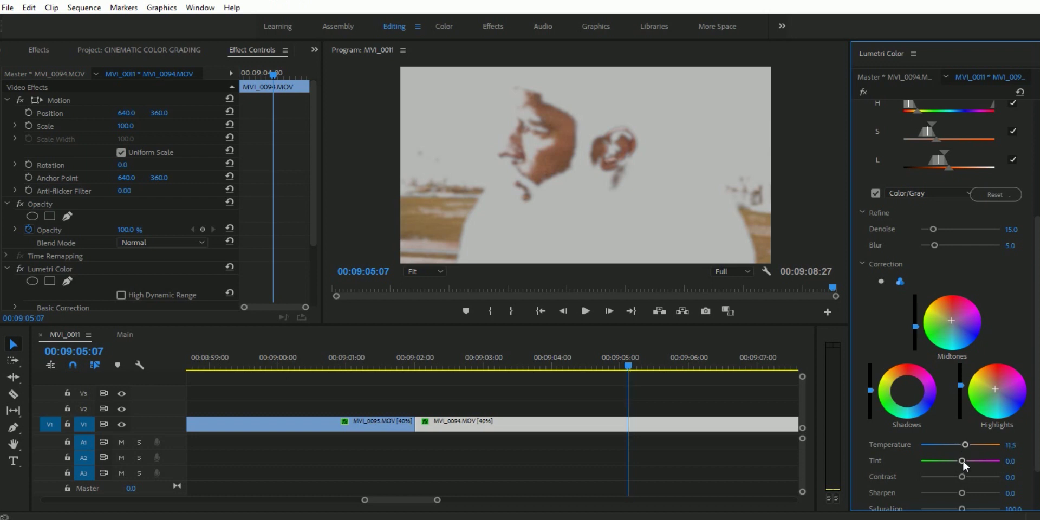
pyautogui.moveTo(963, 460); pyautogui.dragTo(965, 460)
pyautogui.scroll(-2, 891, 443)
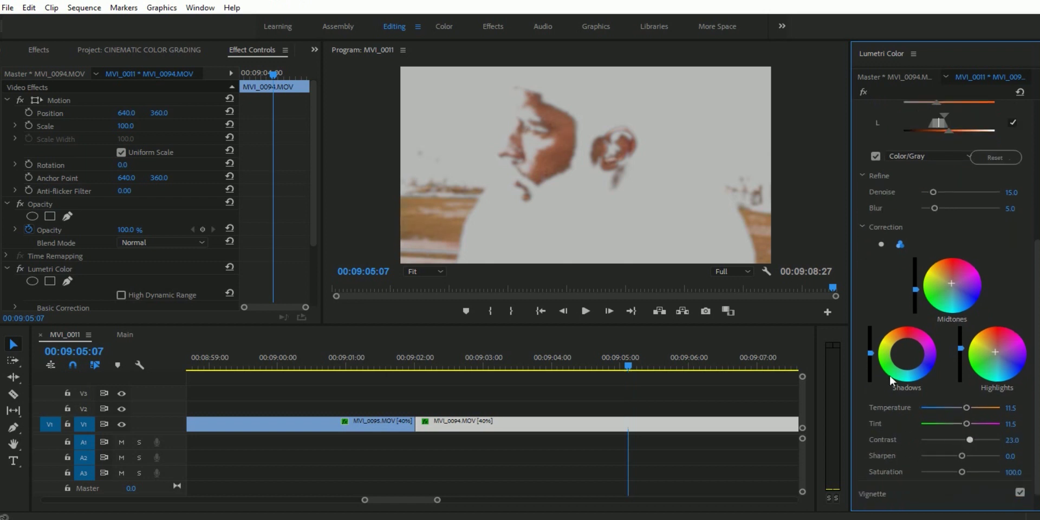
pyautogui.scroll(4, 882, 367)
pyautogui.scroll(2, 882, 368)
pyautogui.scroll(2, 859, 333)
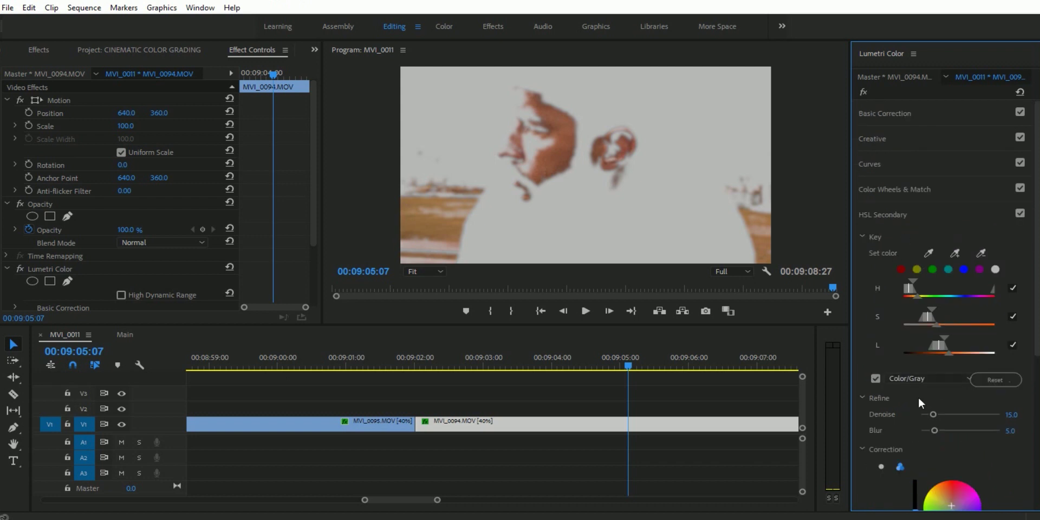
# Turn off Color/Gray and reduce the skin saturation, then bring it partly back up.
pyautogui.click(876, 378)
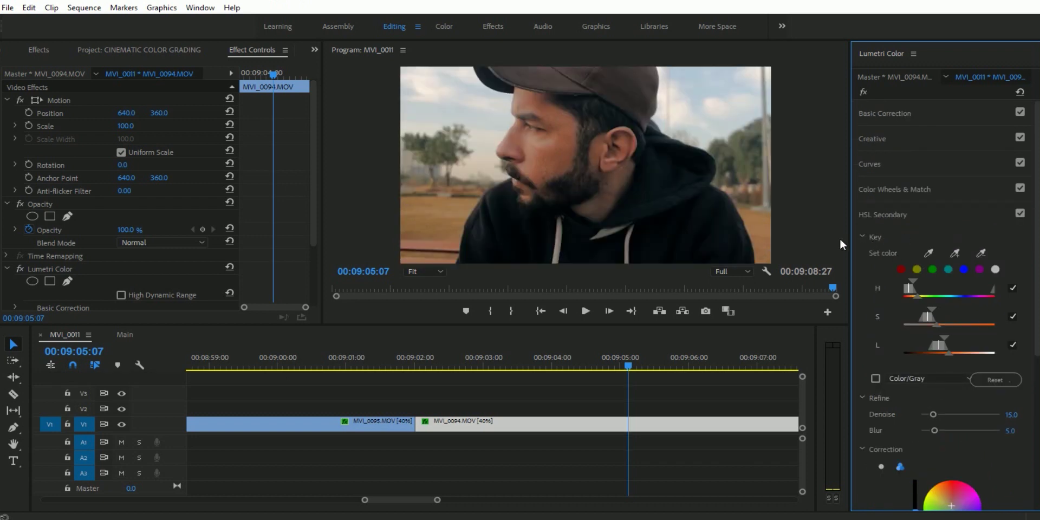
pyautogui.scroll(-4, 878, 339)
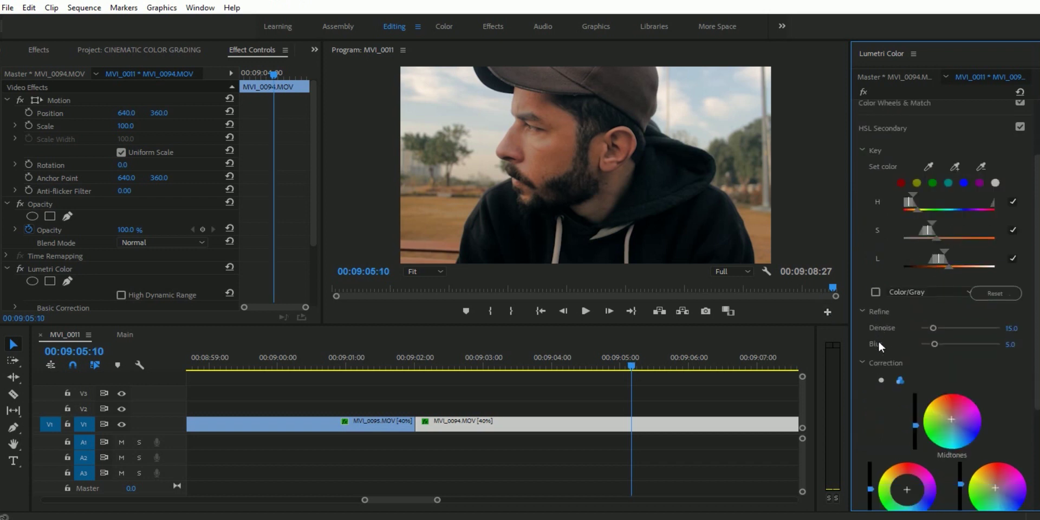
pyautogui.scroll(-3, 879, 335)
pyautogui.scroll(-2, 907, 368)
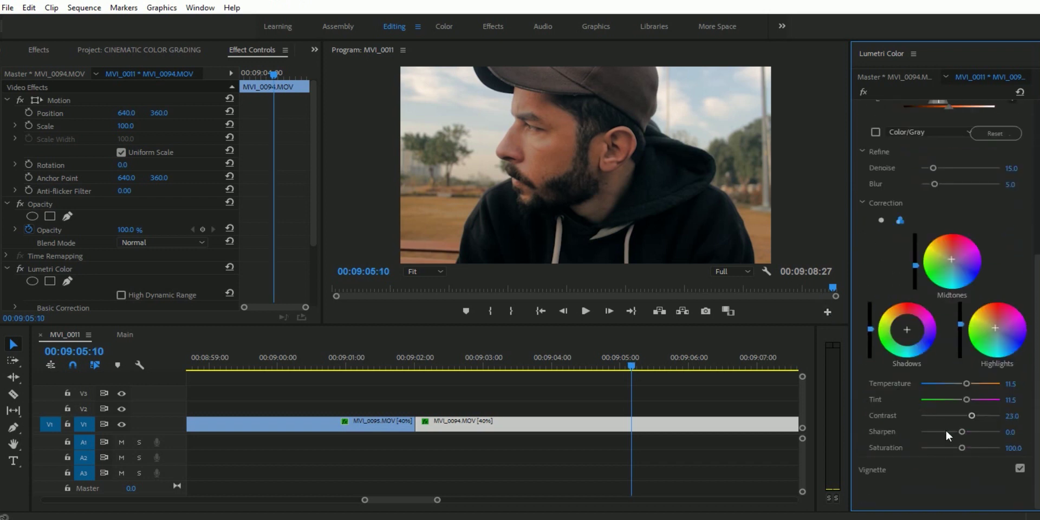
pyautogui.click(952, 448)
pyautogui.moveTo(917, 449); pyautogui.dragTo(937, 452)
# Compare with the skin correction and the whole grade toggled off and on, then park at 09:03:07.
pyautogui.scroll(5, 894, 283)
pyautogui.scroll(3, 1002, 199)
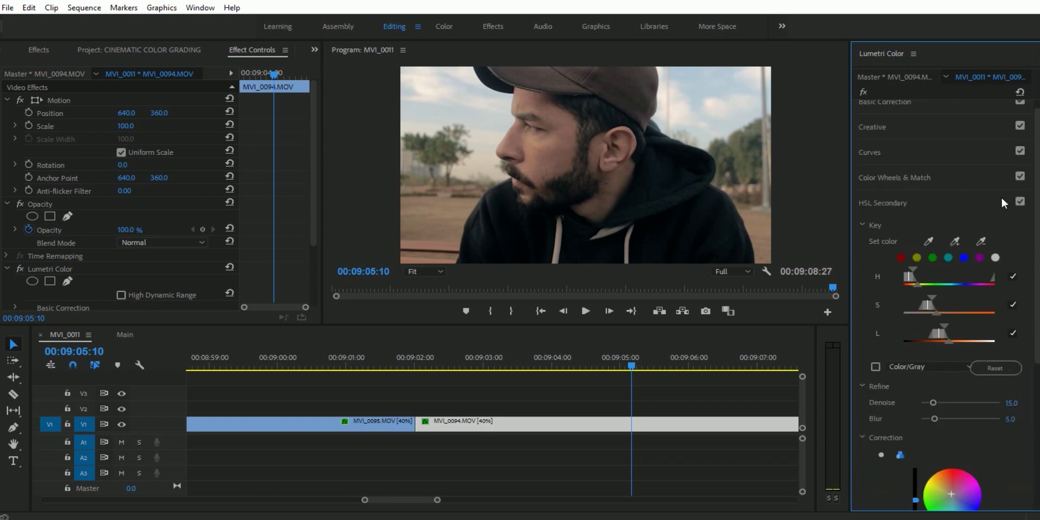
pyautogui.click(1018, 201)
pyautogui.click(1018, 201)
pyautogui.scroll(1, 886, 230)
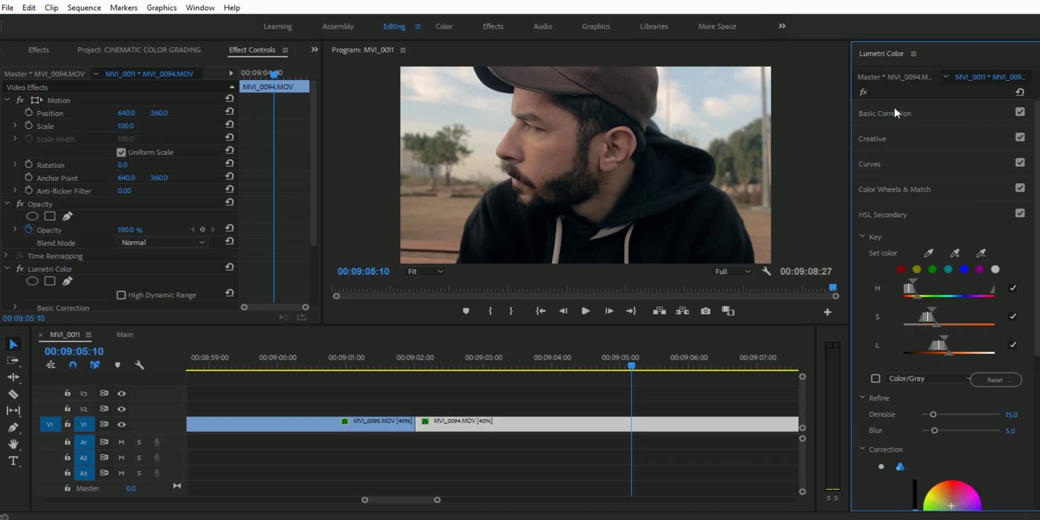
pyautogui.click(864, 92)
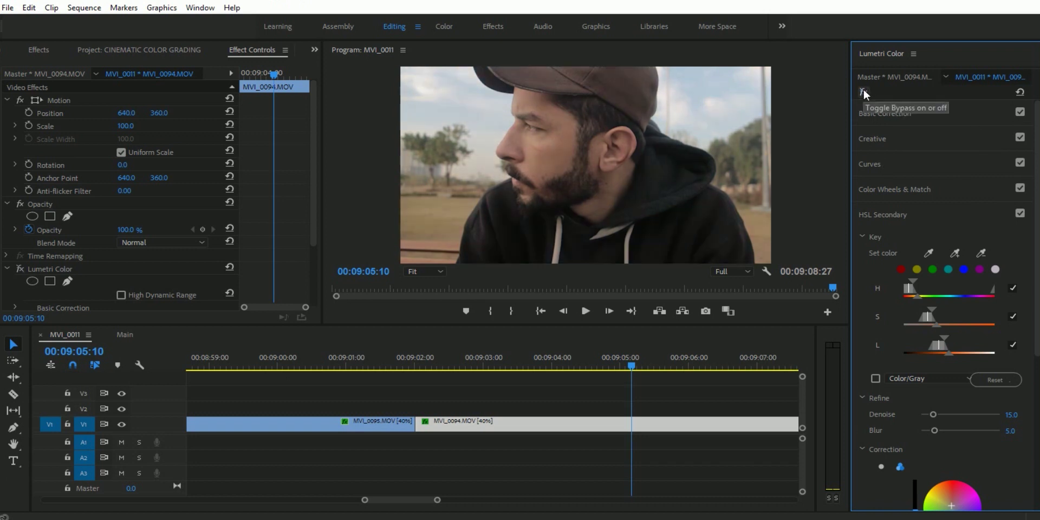
pyautogui.click(863, 93)
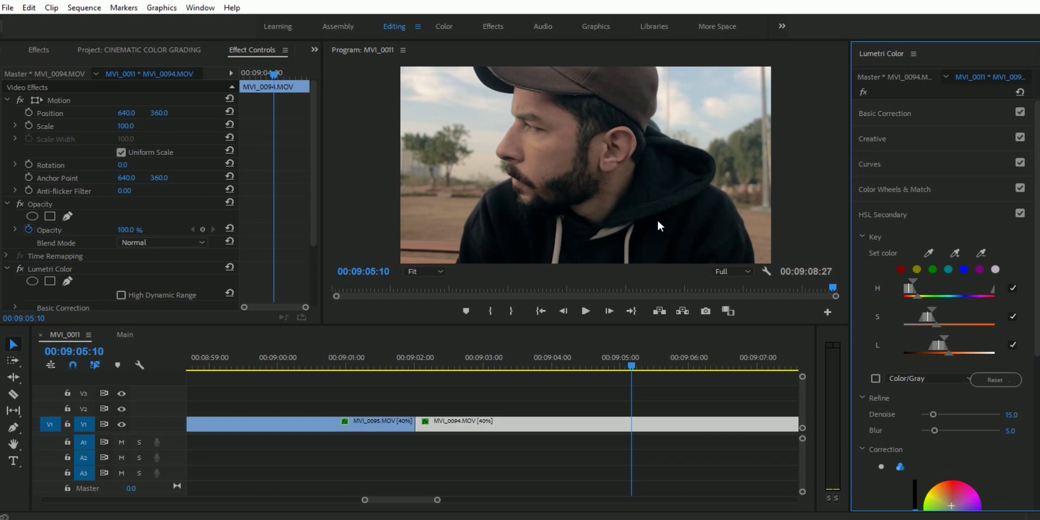
pyautogui.click(492, 362)
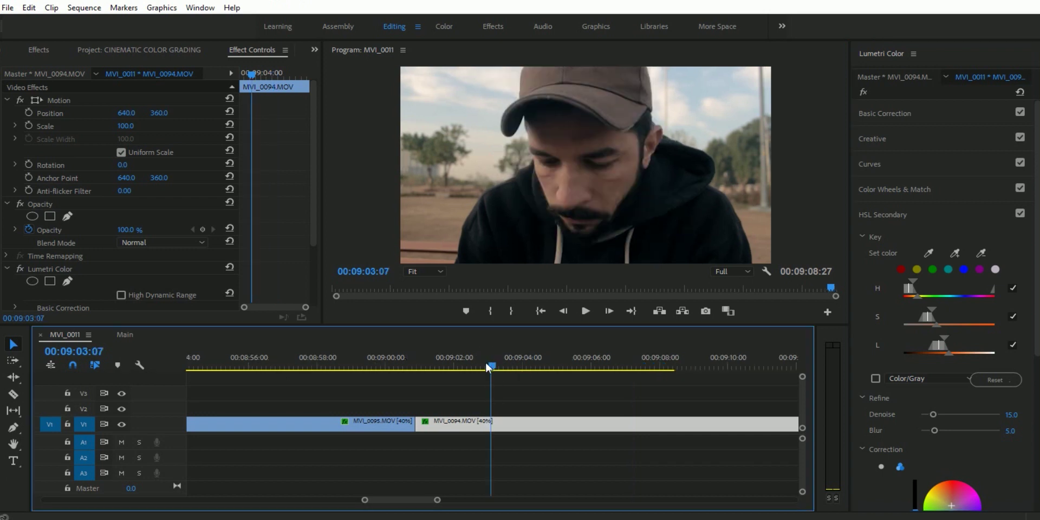
# Stretch the V2 Adjustment Layer to end with MVI_0094, then scrub back to MVI_2123 to review.
pyautogui.press('-')
pyautogui.press('-')
pyautogui.click(331, 366)
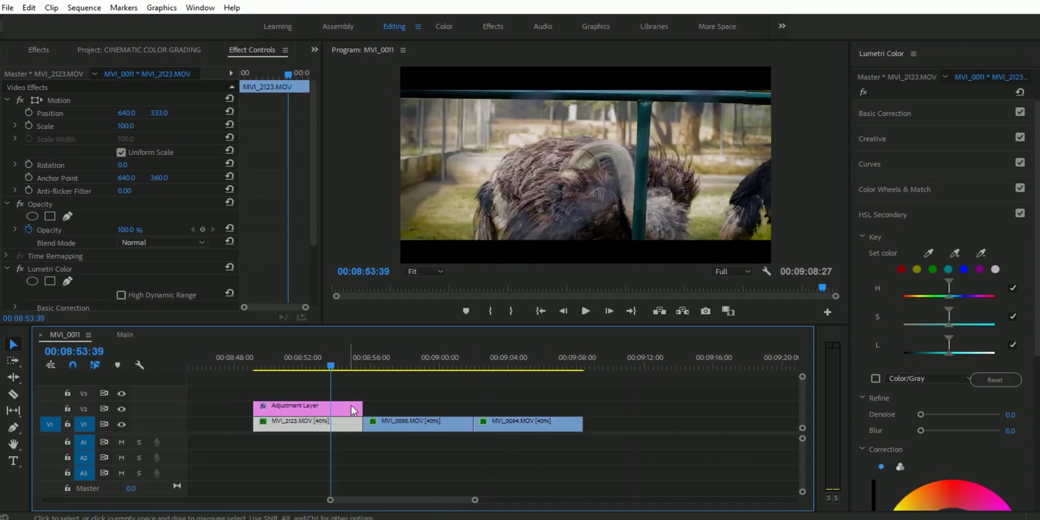
pyautogui.moveTo(362, 409); pyautogui.dragTo(583, 409)
pyautogui.click(385, 361)
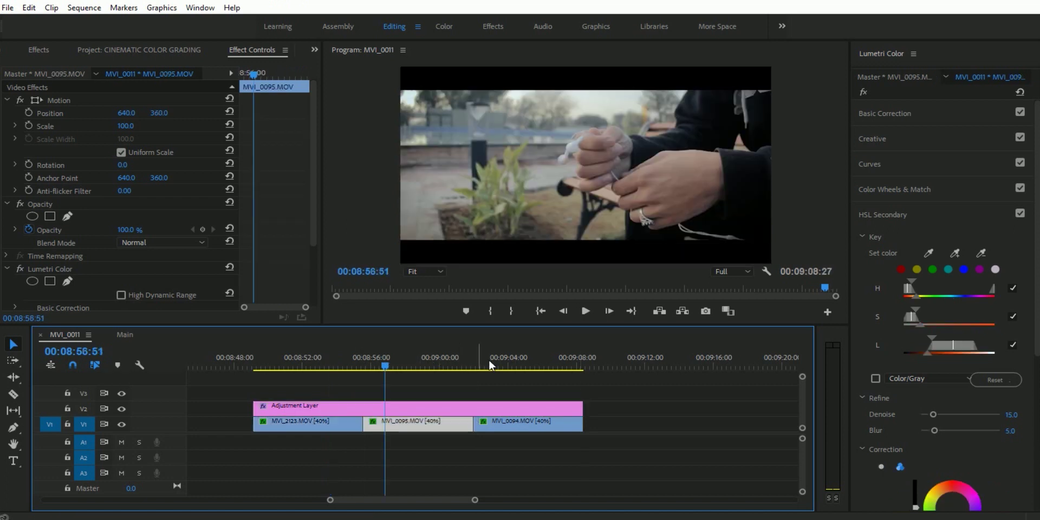
pyautogui.click(496, 366)
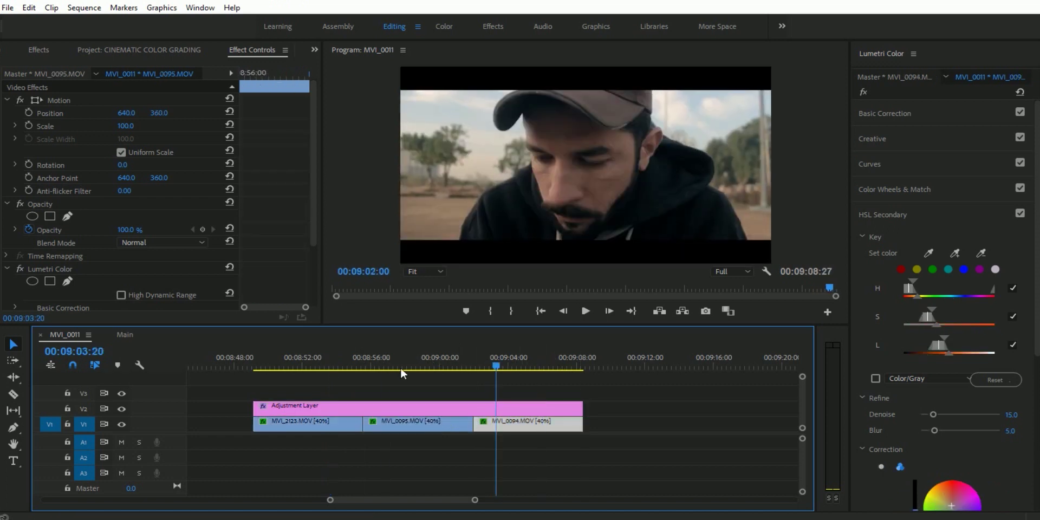
pyautogui.moveTo(401, 373); pyautogui.dragTo(262, 375)
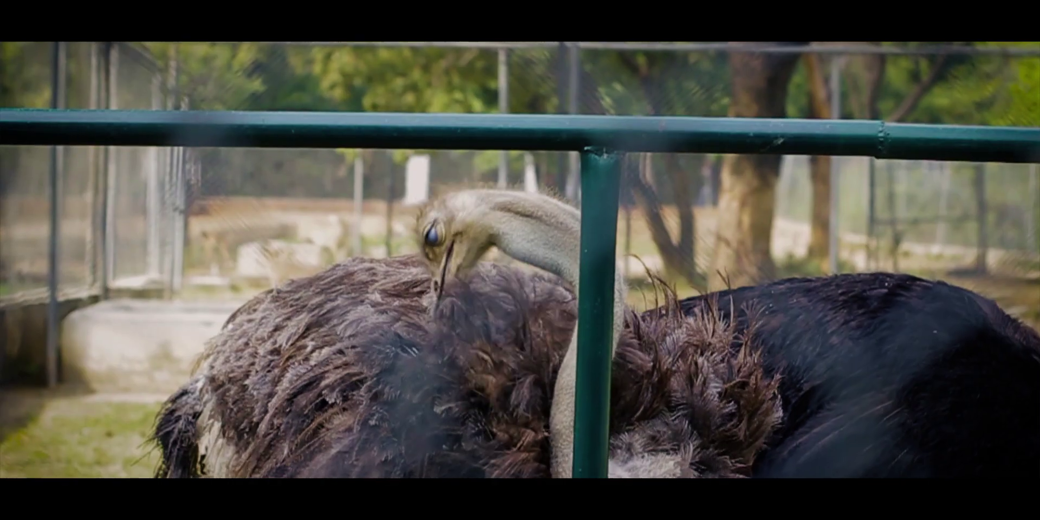